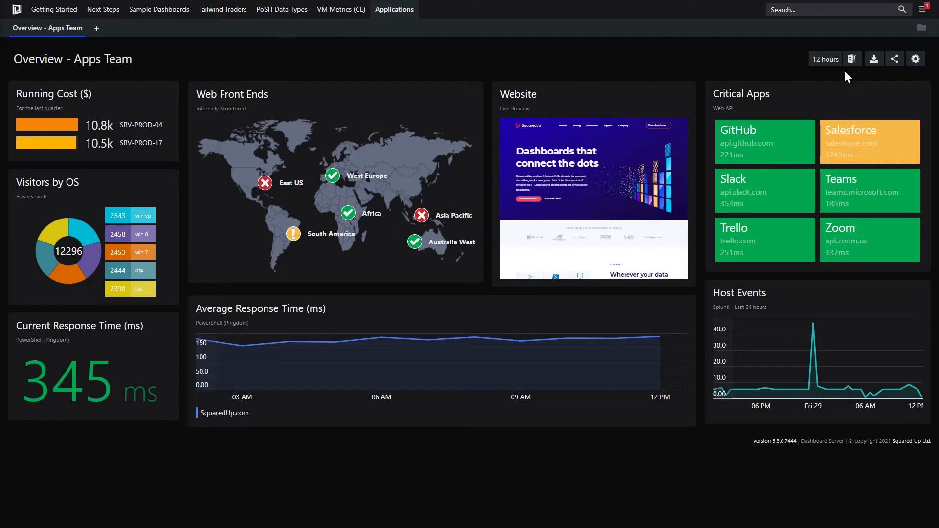
Put the dashboard into edit mode, open the Critical Apps tile's configuration and widen its column to about half the page width.
left_click(916, 61)
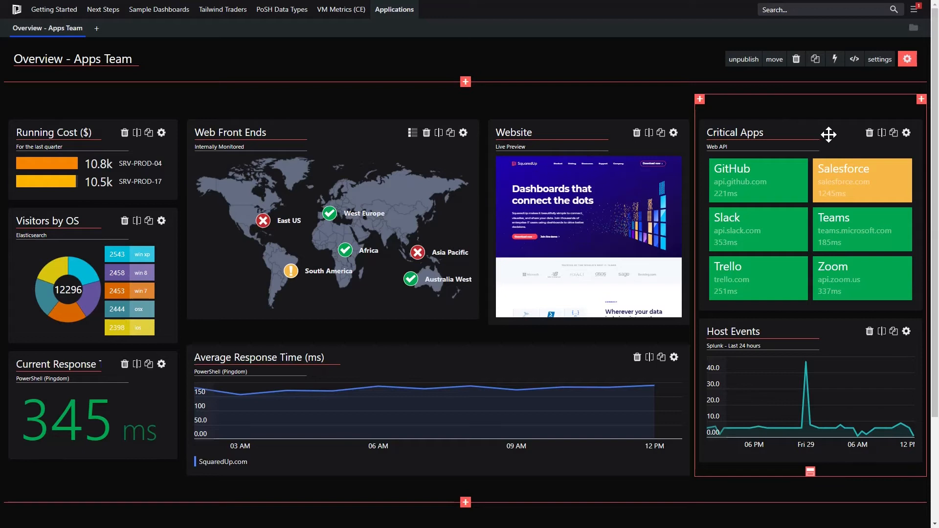
left_click(906, 133)
left_click_drag(695, 169, 466, 170)
Review the Critical Apps tile's visualization types, HTTP mode, response data and data mapping, and close its configuration.
left_click(624, 169)
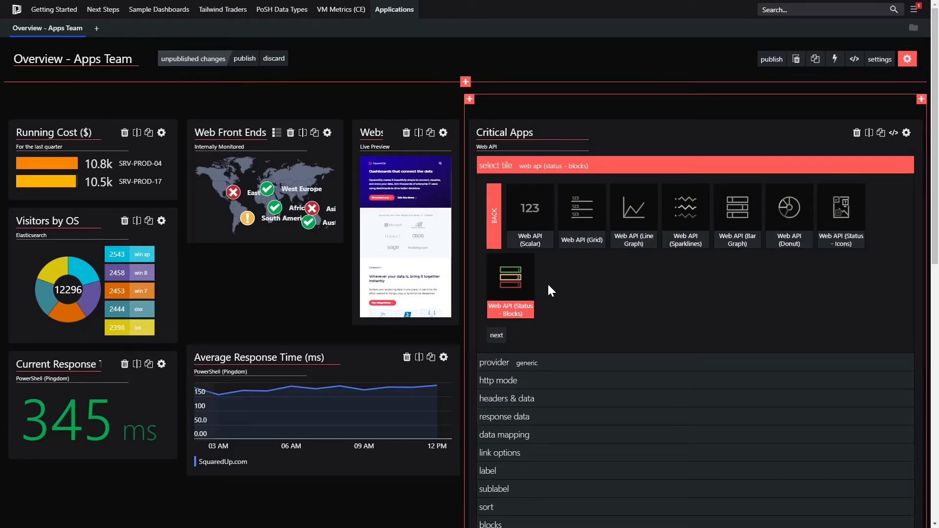
left_click(558, 369)
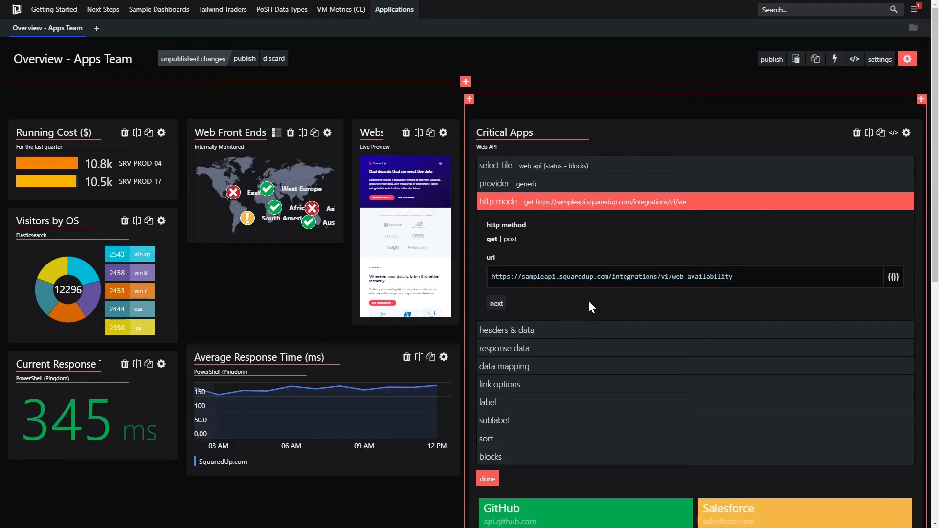
left_click(556, 348)
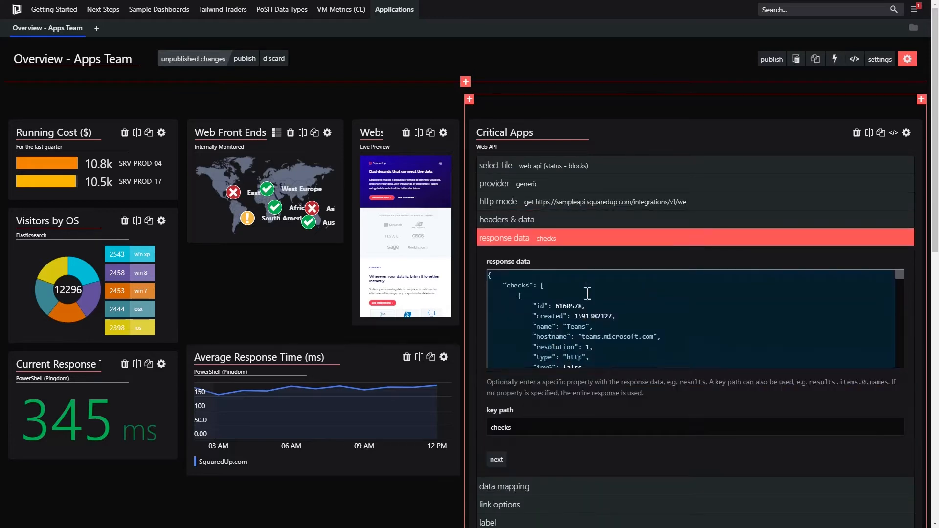
left_click(542, 486)
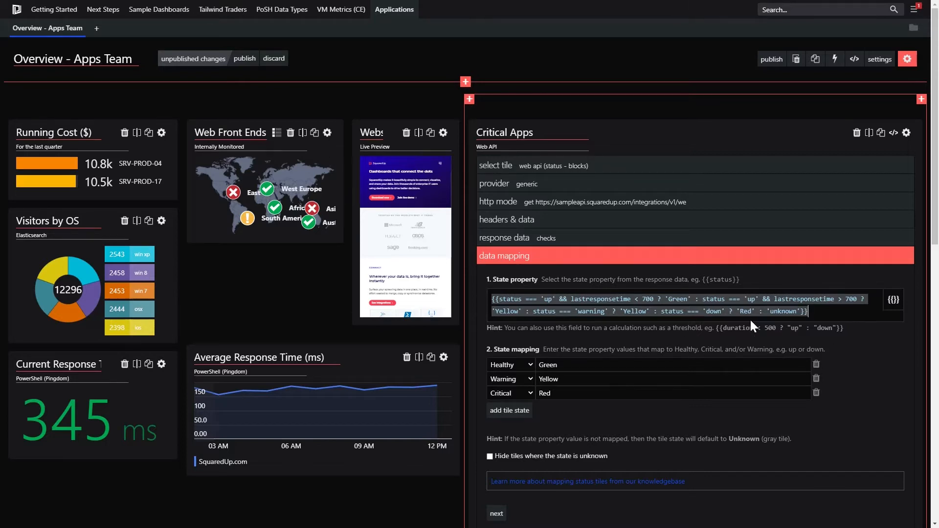
left_click(907, 134)
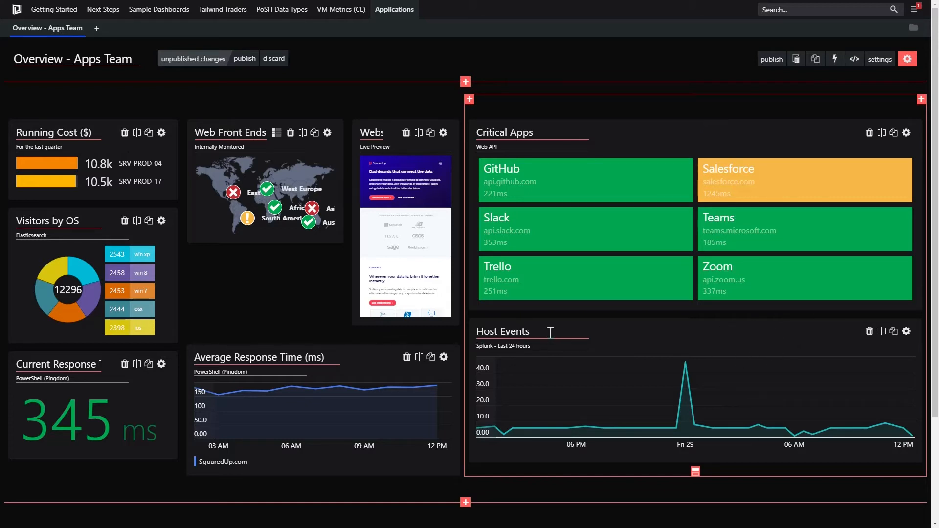
Examine the Host Events graph's peak and review the tile's Splunk visualization types, provider and search query.
mouse_move(685, 390)
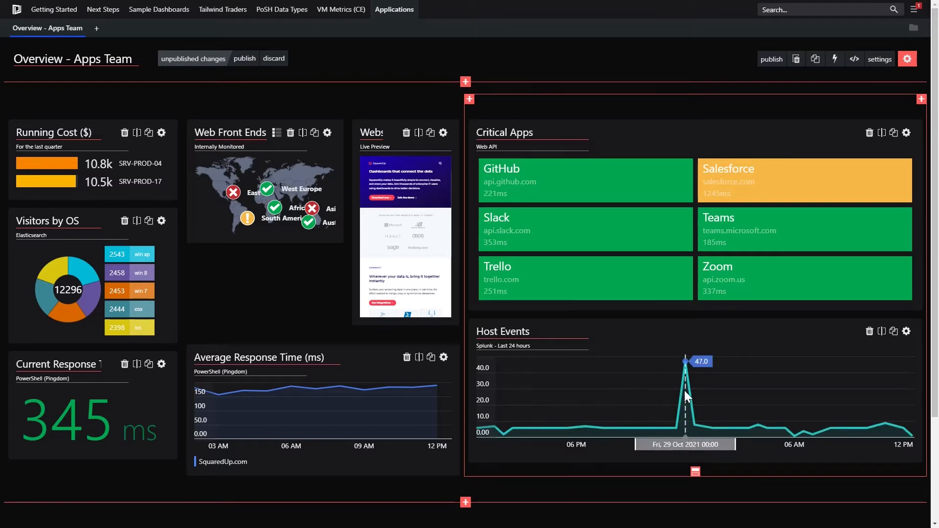
left_click(906, 331)
left_click(704, 372)
scroll(738, 428, "down", 1)
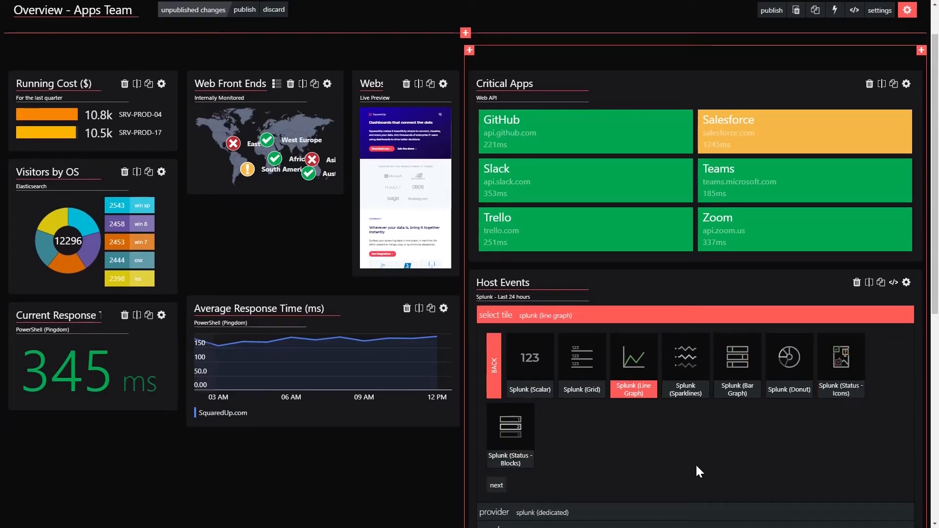
scroll(663, 399, "down", 2)
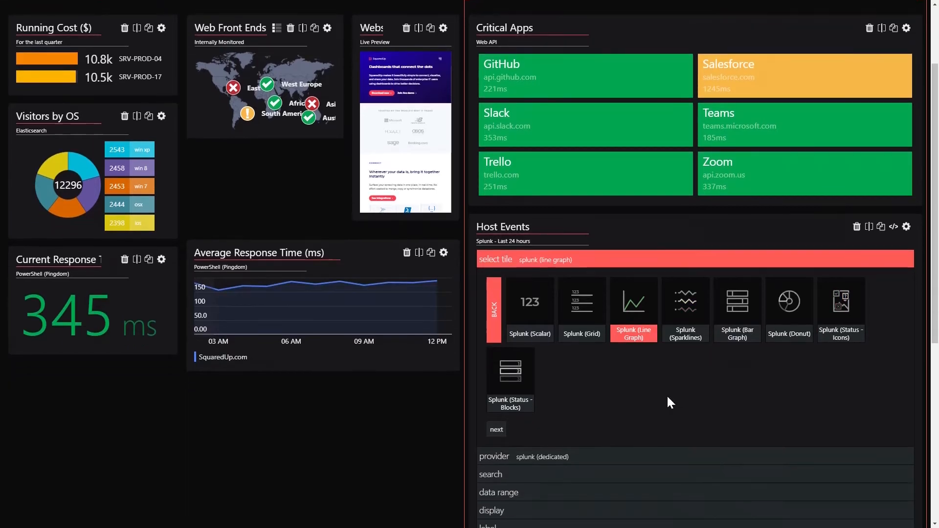
left_click(660, 418)
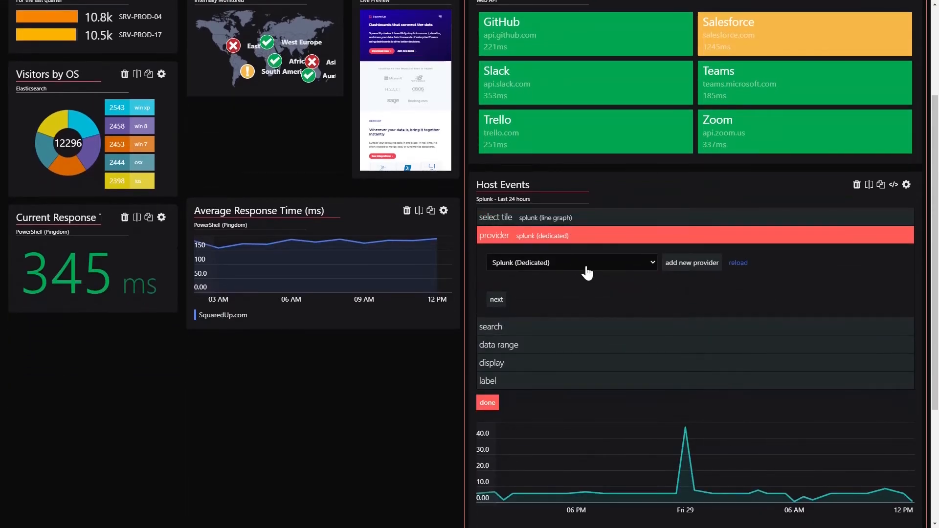
left_click(627, 329)
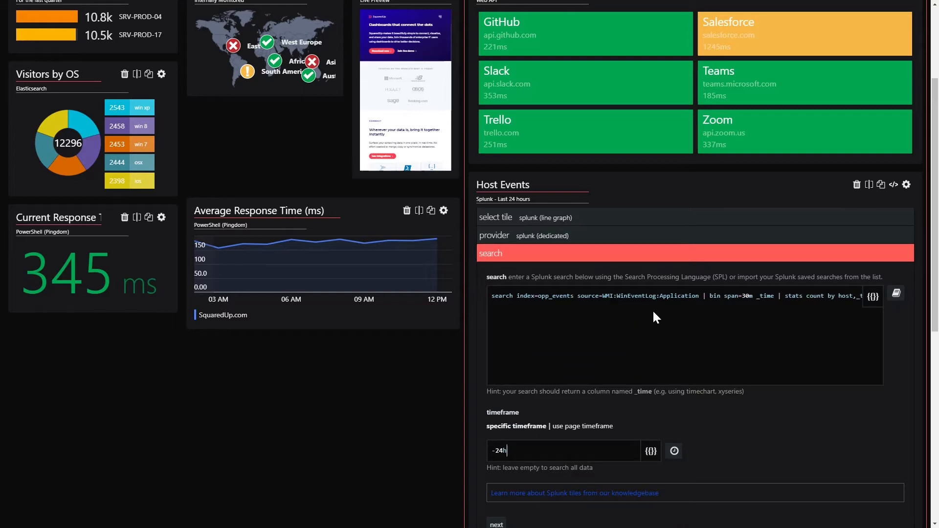
View the saved Splunk searches available for import, check the search timeframe, and close the Host Events tile's configuration.
left_click(898, 294)
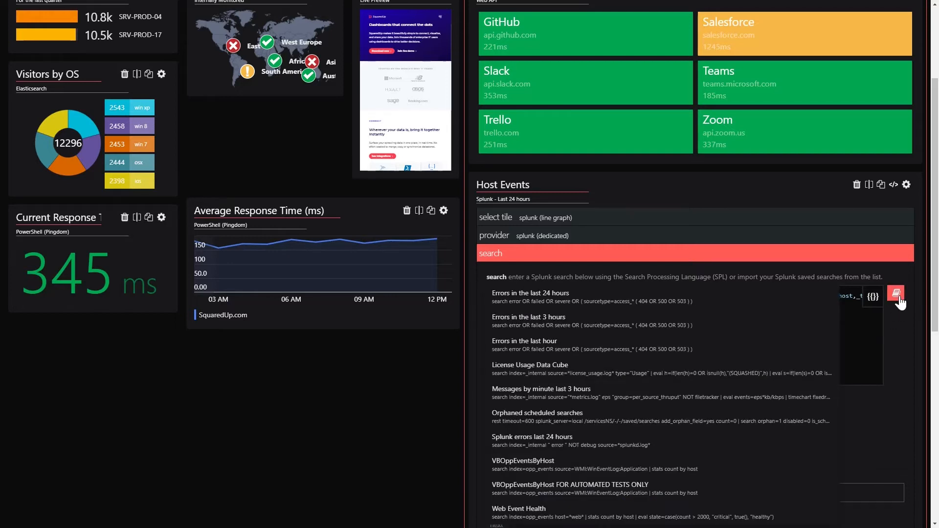
left_click(898, 295)
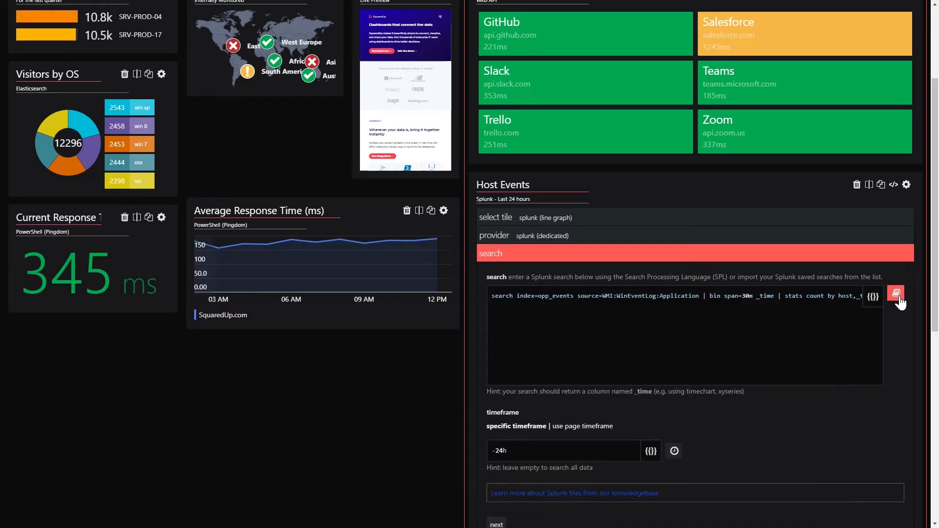
scroll(792, 388, "down", 3)
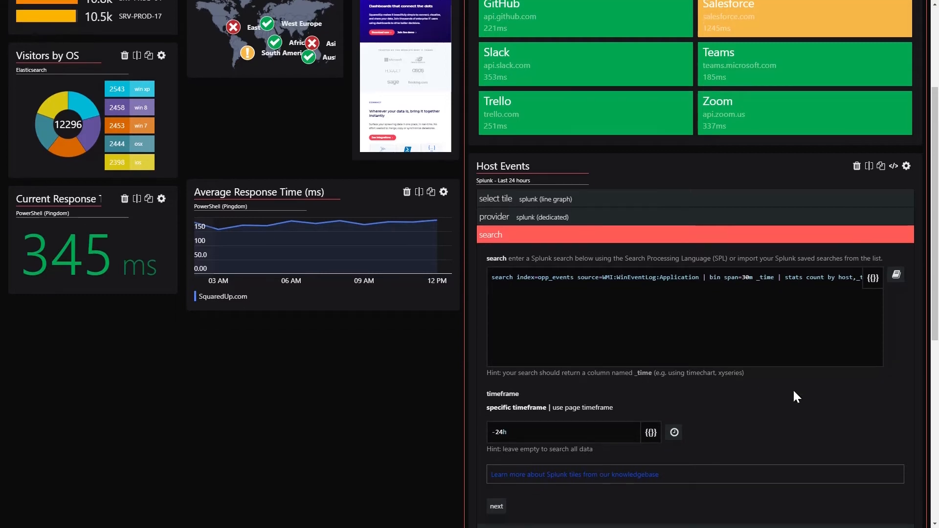
scroll(785, 384, "up", 2)
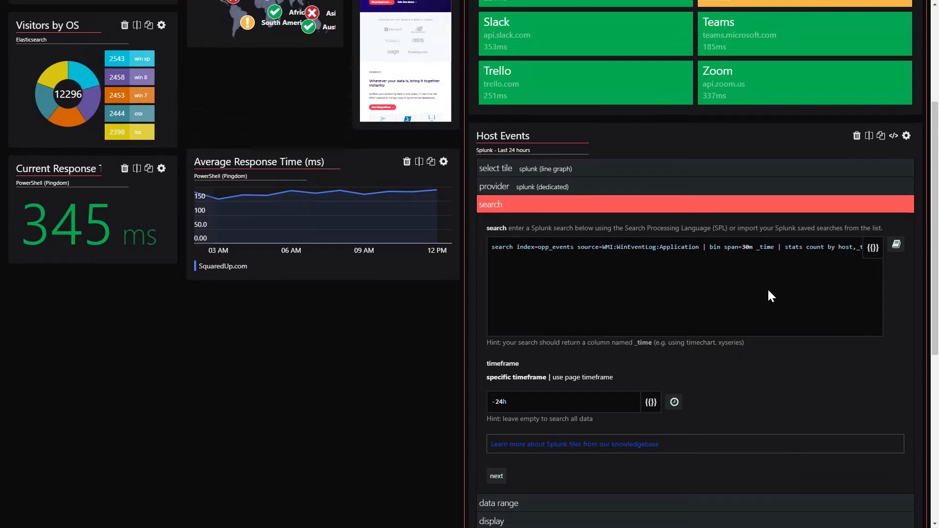
scroll(815, 319, "up", 3)
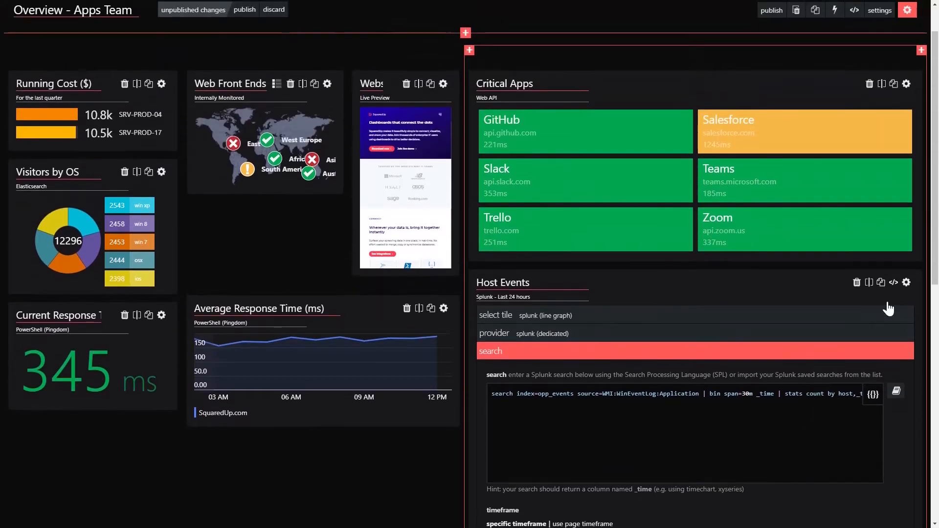
left_click(906, 283)
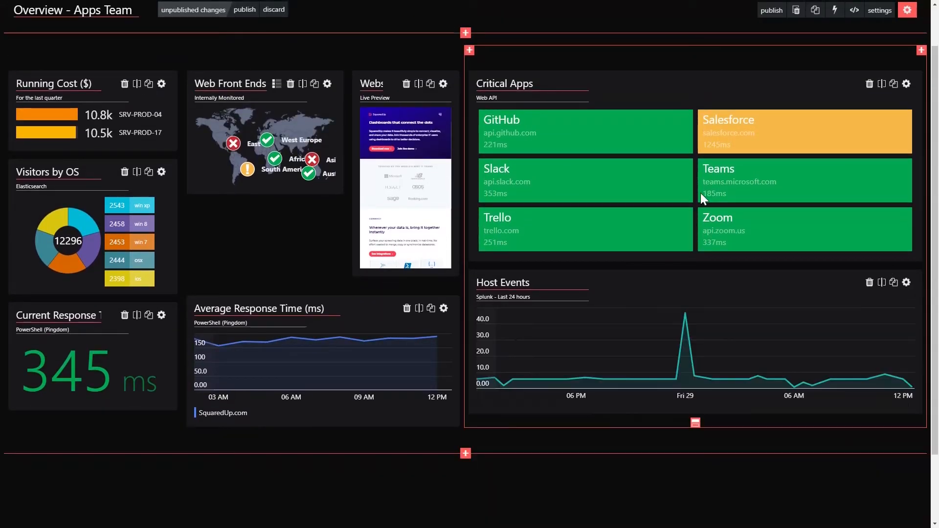
Narrow the Critical Apps column to about a third of the page width and view the Average Response Time tile's visualization types.
left_click_drag(466, 183, 596, 183)
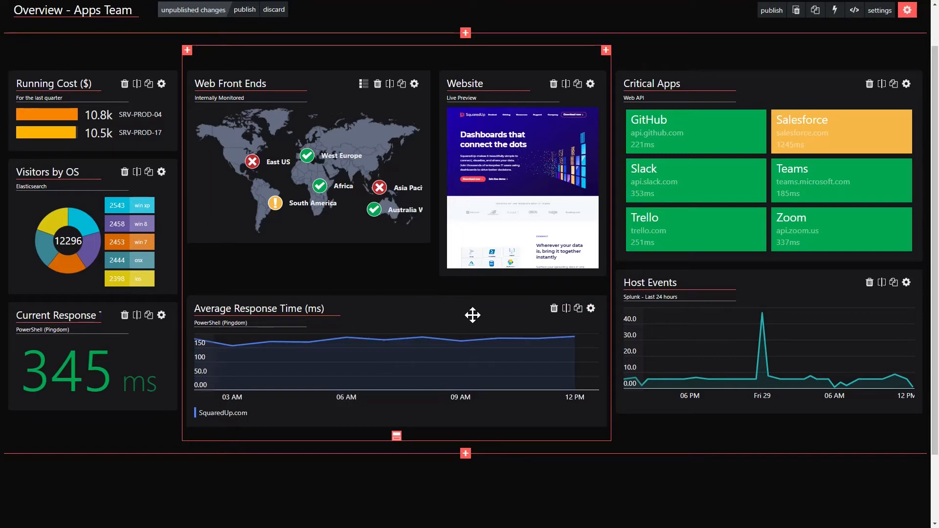
left_click(591, 310)
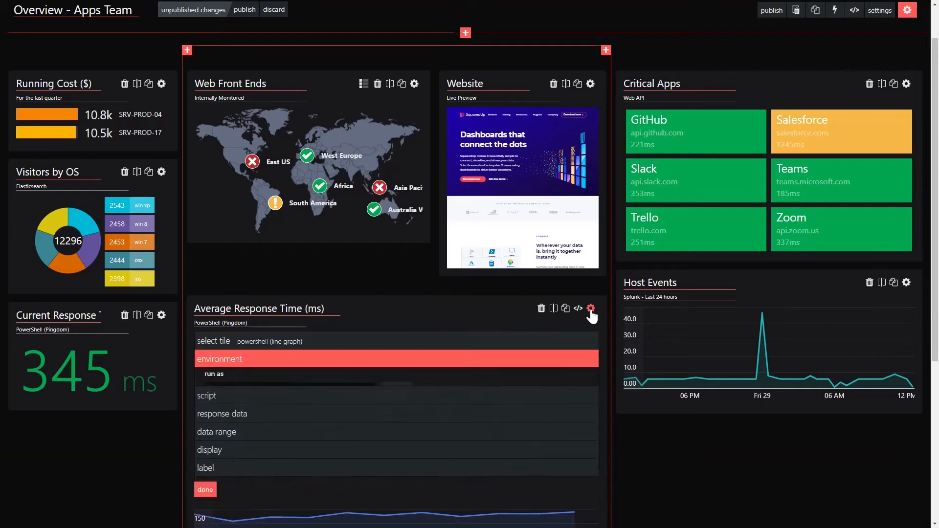
left_click(467, 343)
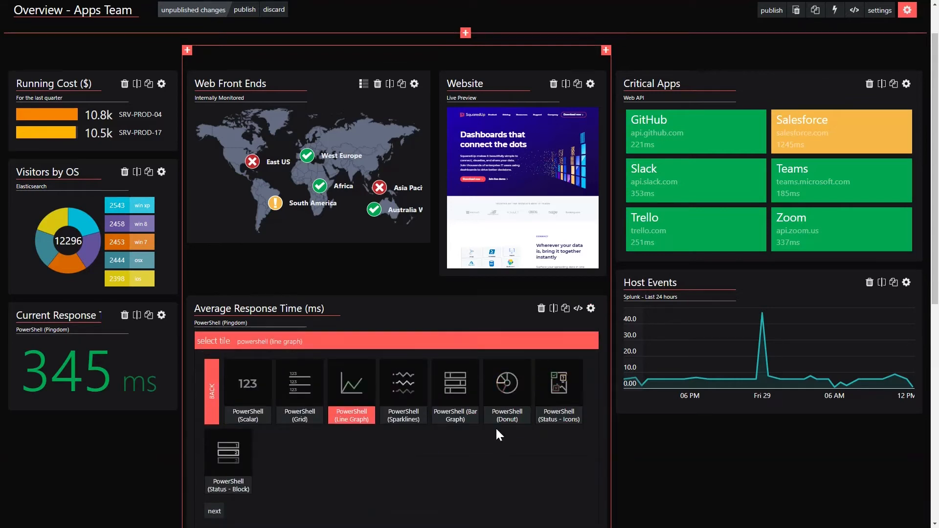
Examine the PowerShell script behind the Average Response Time tile.
scroll(507, 422, "down", 3)
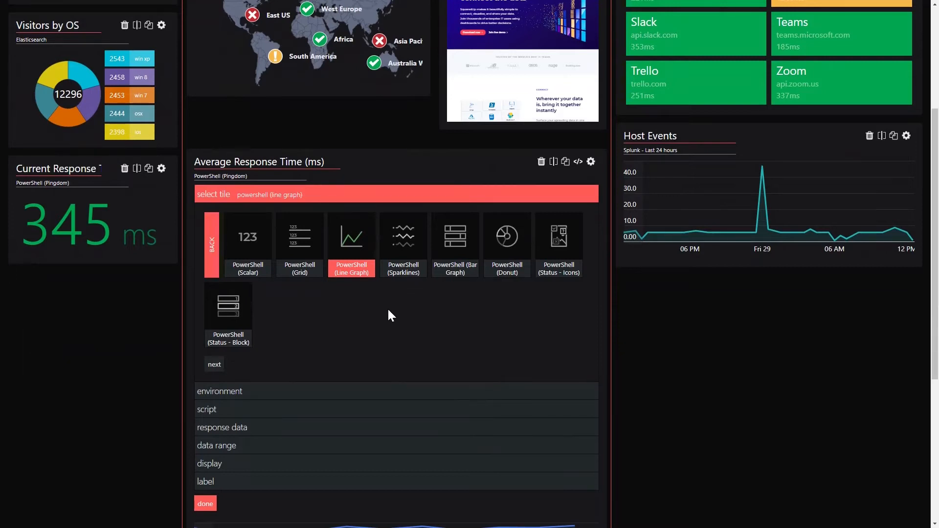
left_click(356, 411)
scroll(577, 369, "down", 4)
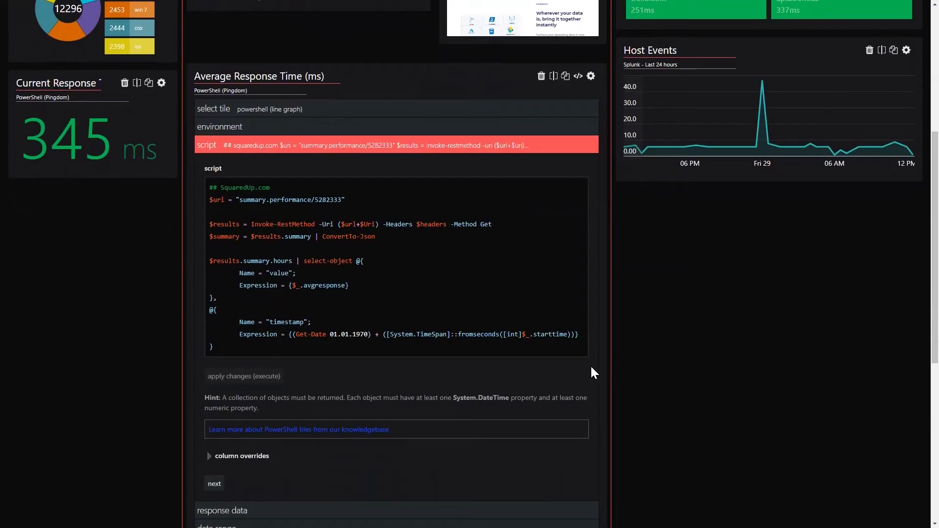
scroll(560, 359, "down", 3)
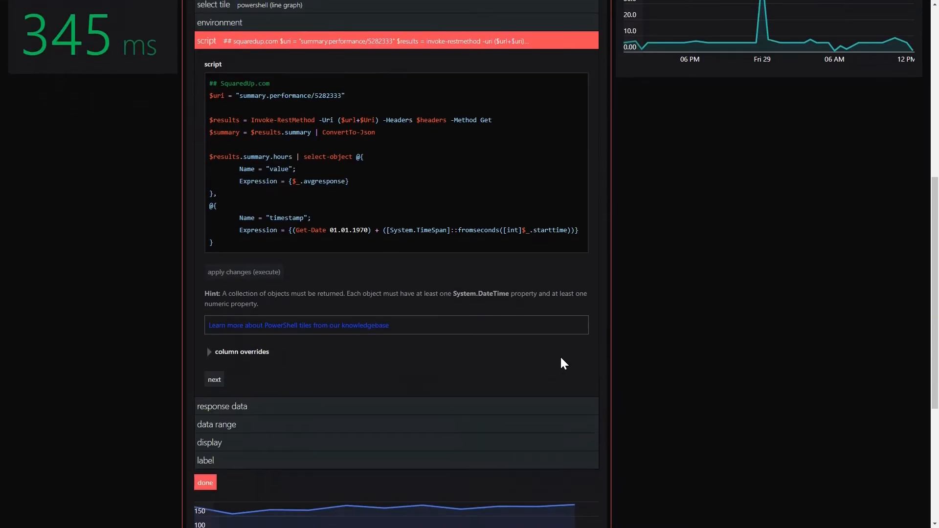
Examine the response data that the PowerShell script returns for the Average Response Time tile.
left_click(420, 374)
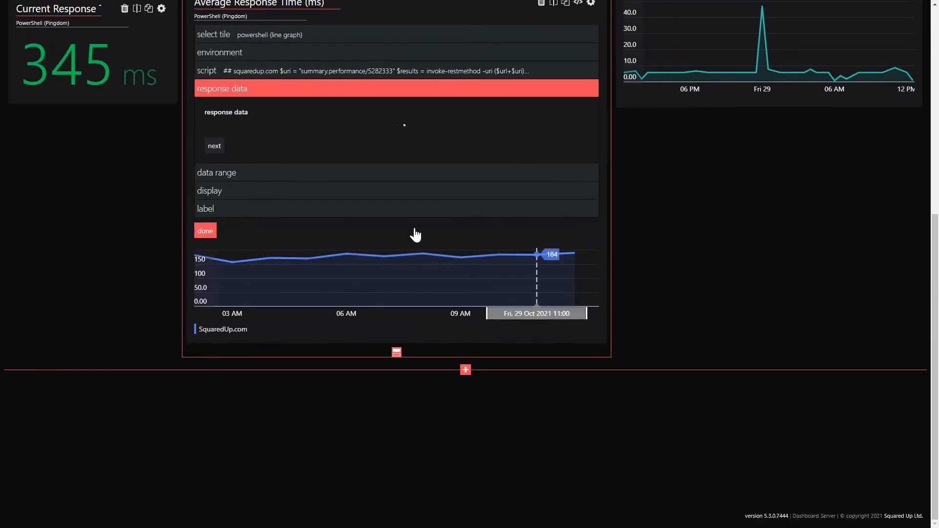
scroll(413, 264, "down", 1)
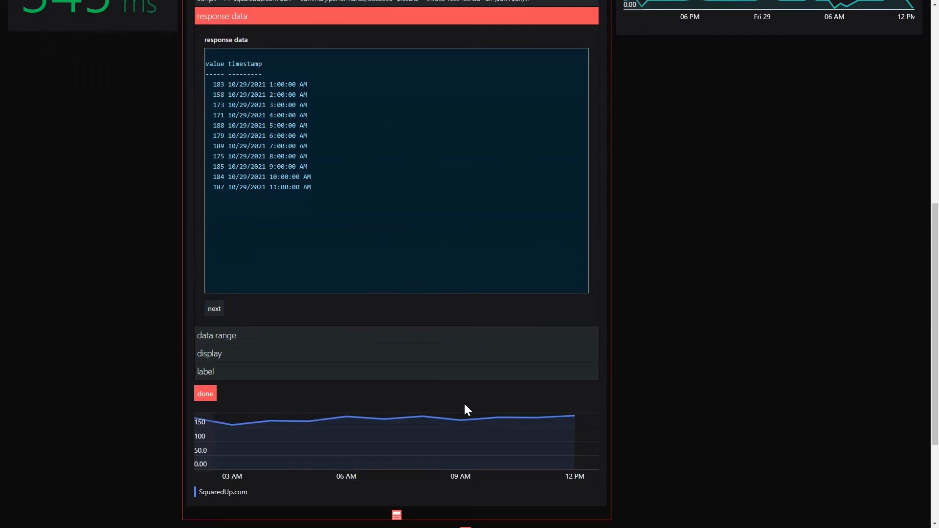
scroll(522, 382, "up", 4)
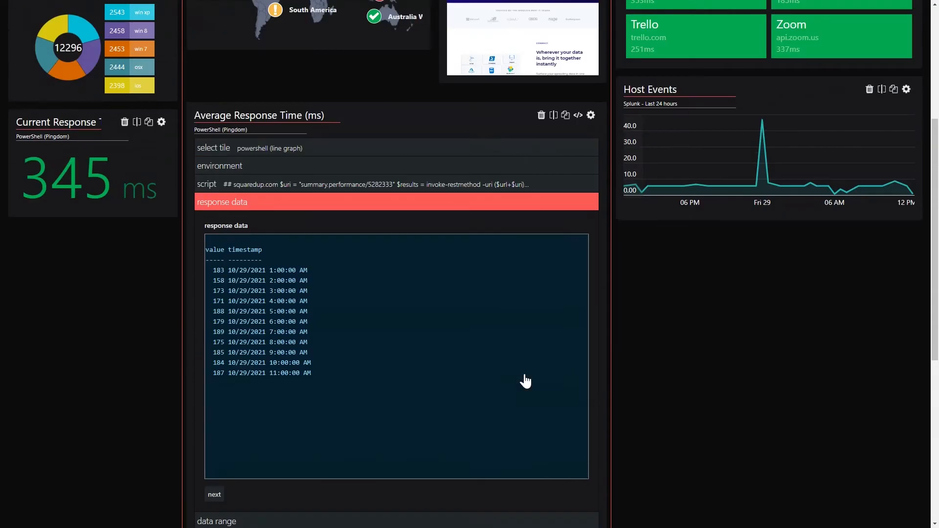
scroll(525, 374, "up", 5)
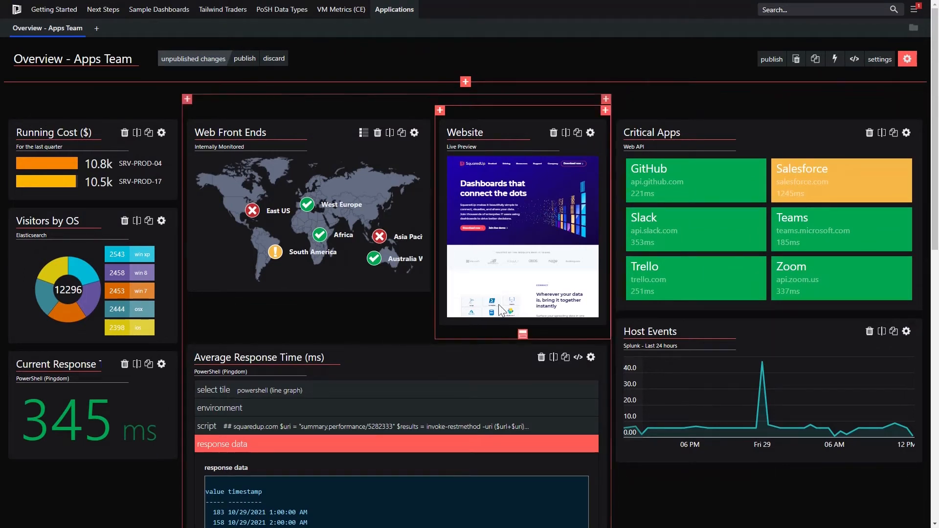
Close the Average Response Time tile's configuration and discard the dashboard's unpublished changes.
left_click(590, 359)
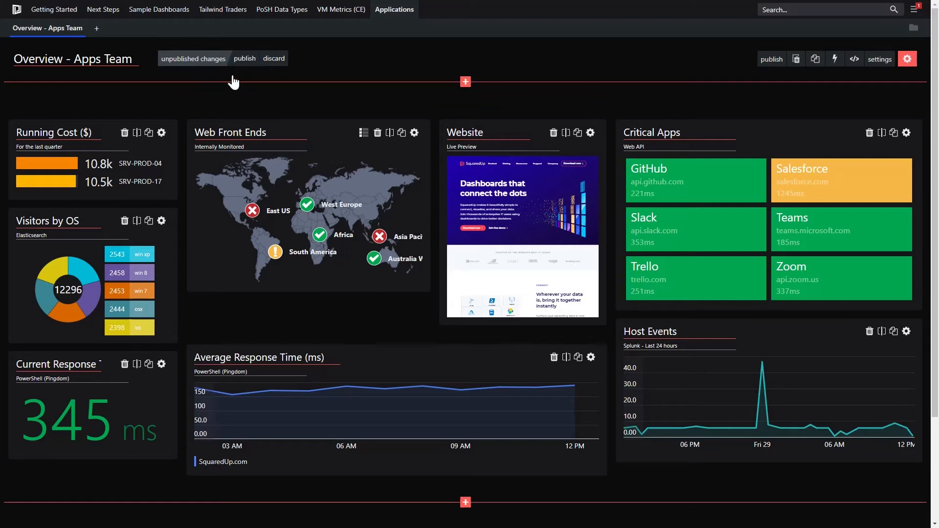
left_click(280, 60)
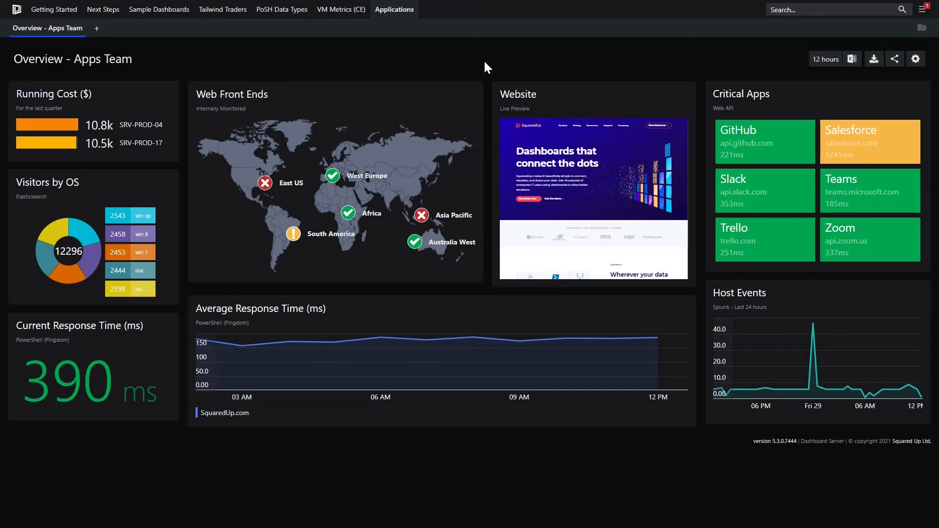
Enable open access sharing for the Overview - Apps Team dashboard, preview the open access link, and close the sharing options.
left_click(895, 60)
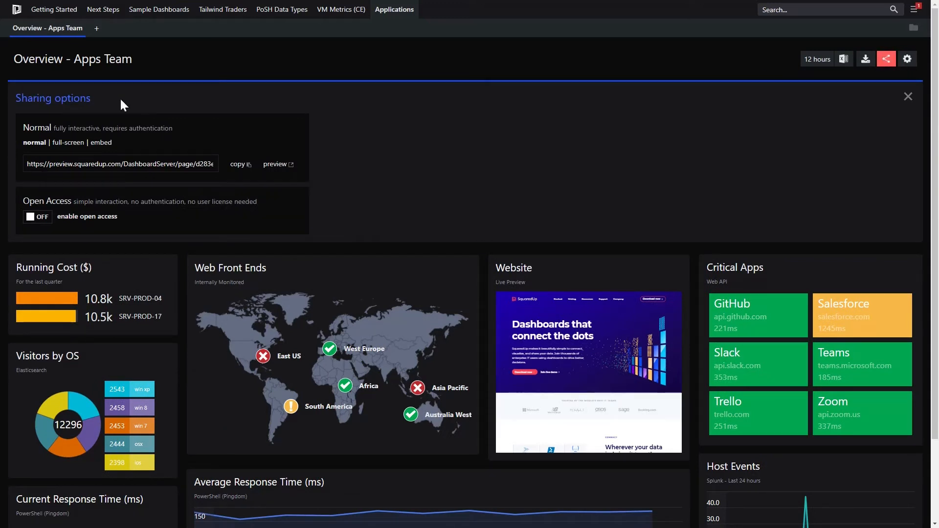
left_click(43, 217)
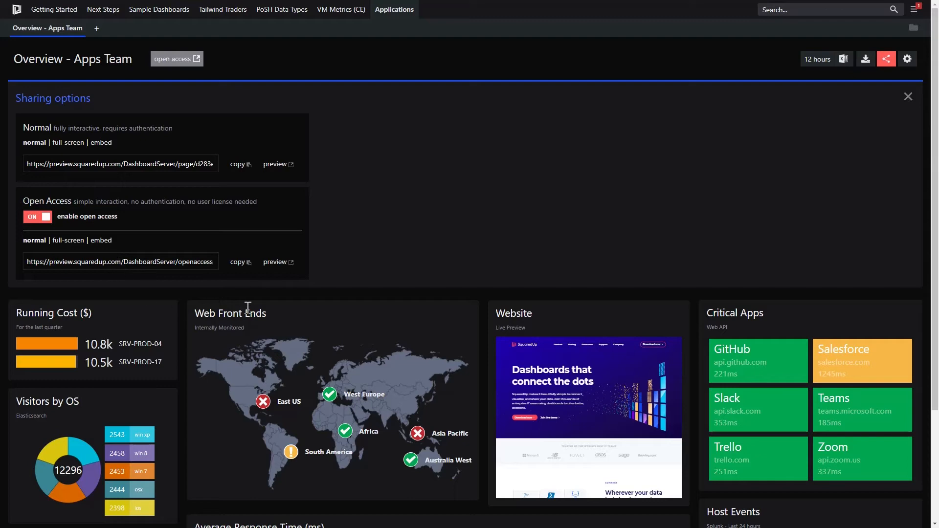
left_click(276, 266)
left_click(887, 59)
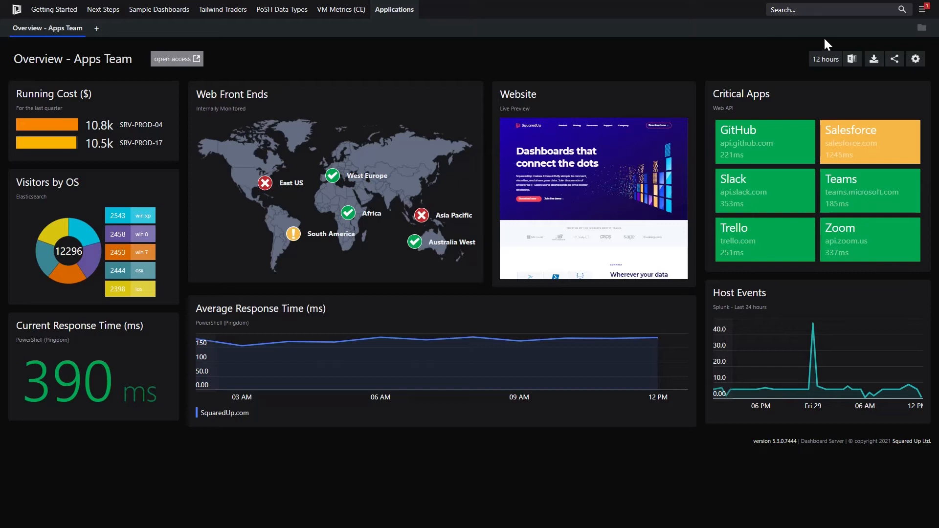
Go to the dashboard pack import page and browse all community dashboards in the online gallery.
left_click(922, 9)
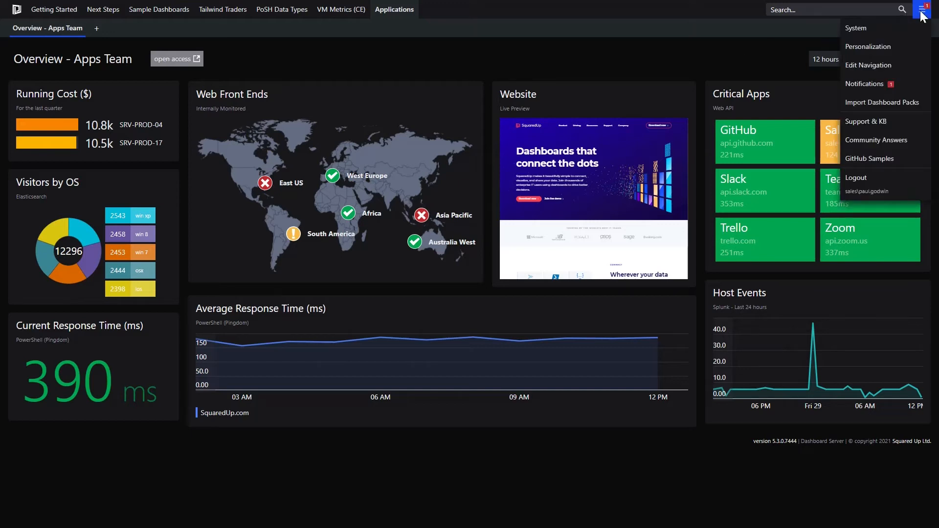
left_click(878, 104)
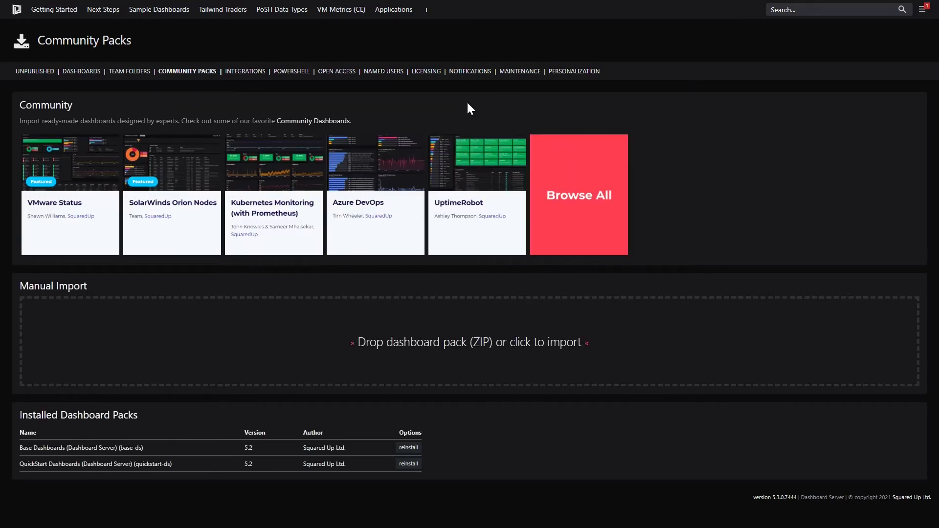
left_click(581, 193)
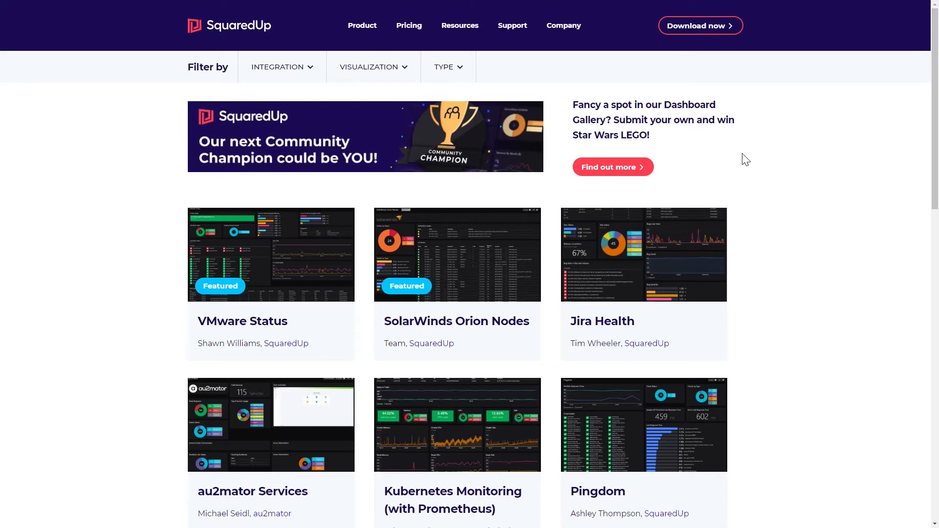
Return to the Getting Started page and view the M365 dashboard of the Teams section, including its Network graph.
key("ctrl+shift+Tab")
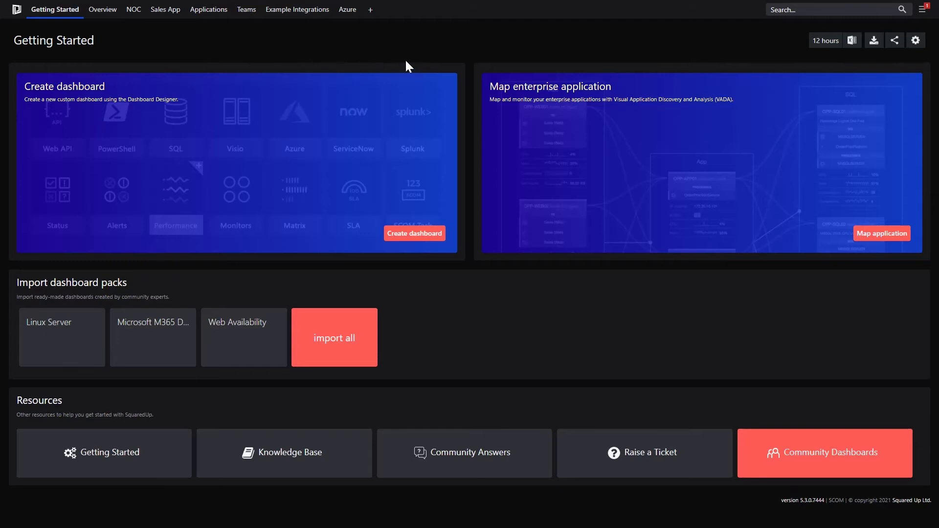
mouse_move(249, 17)
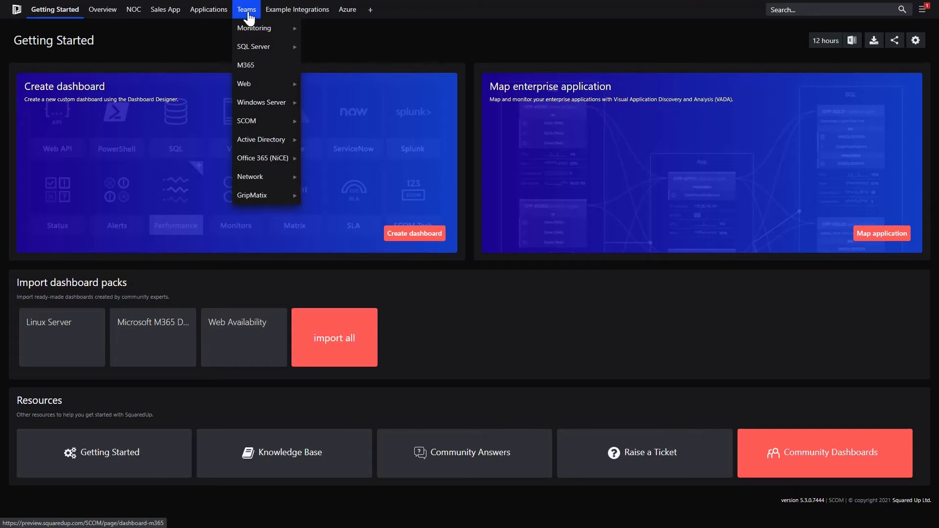
mouse_move(267, 105)
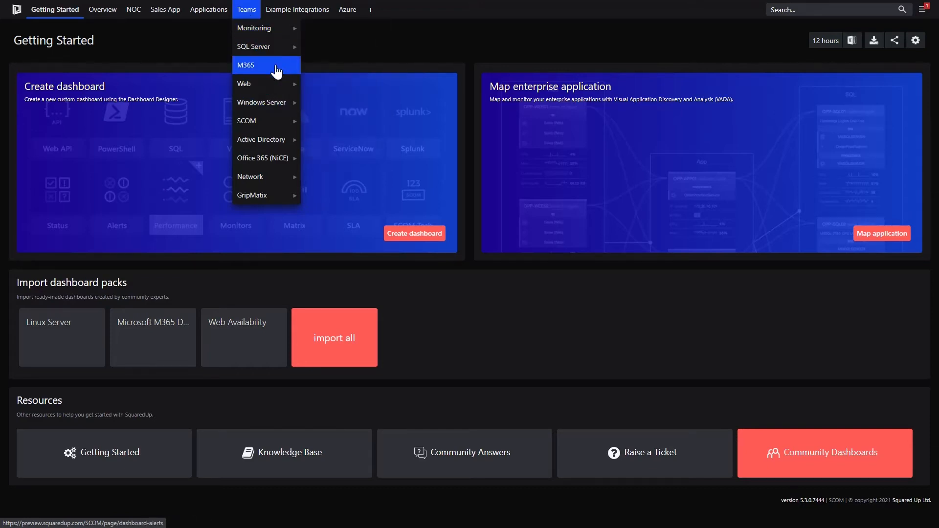
mouse_move(279, 53)
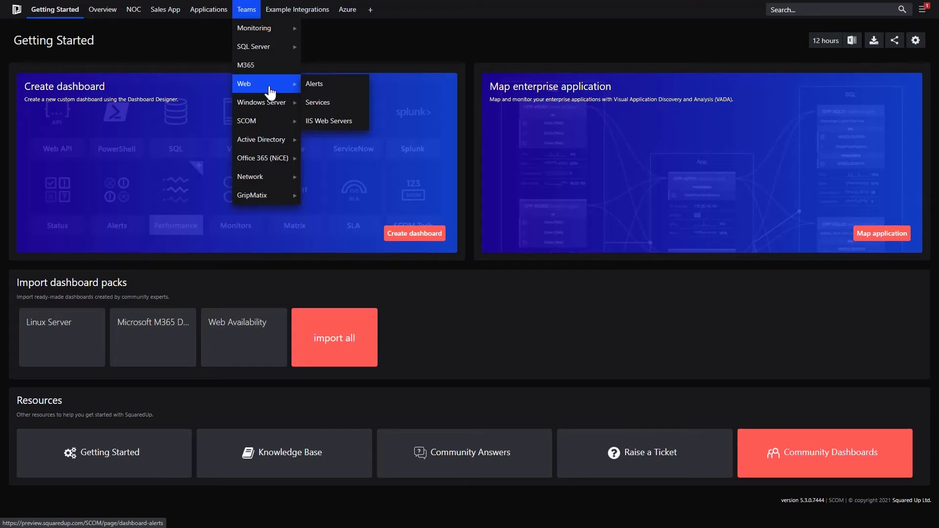
left_click(267, 74)
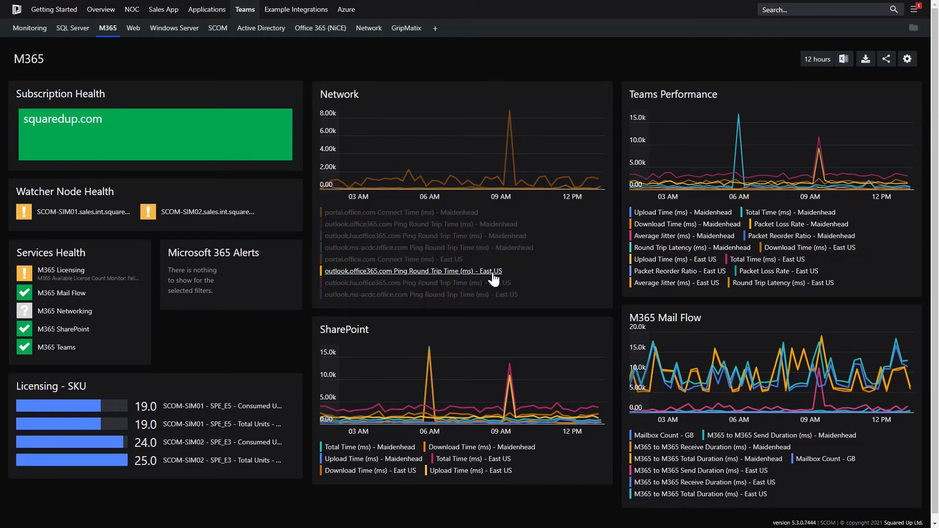
mouse_move(597, 194)
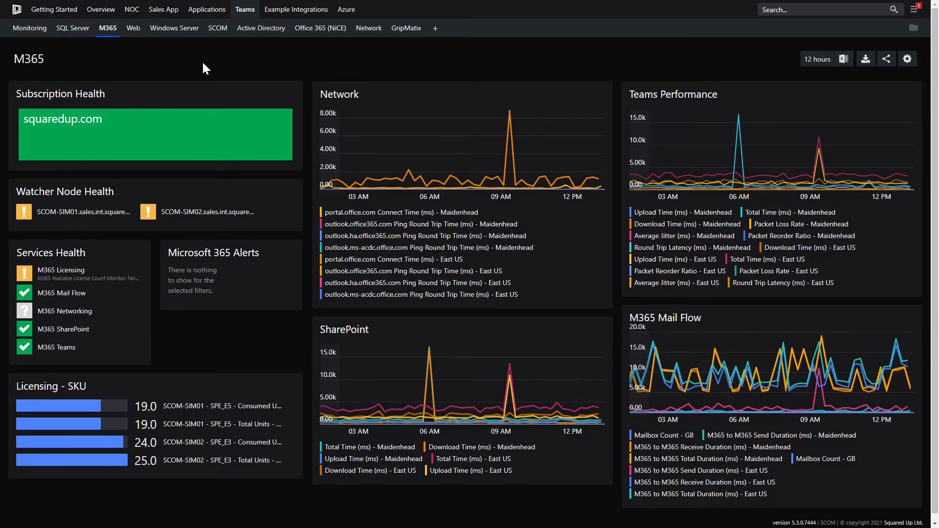
Review the Availability Report dashboard in the Applications section through the full application list.
left_click(207, 9)
left_click(216, 48)
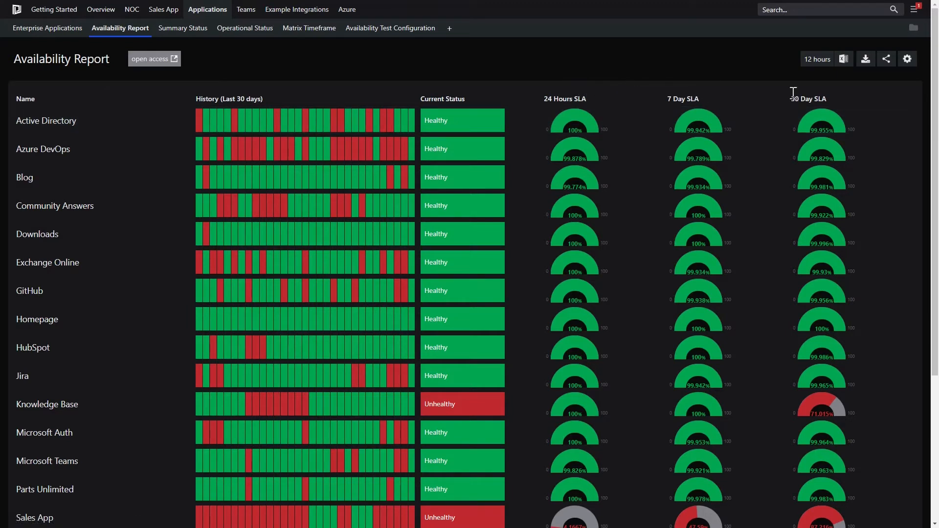
scroll(465, 188, "down", 1)
scroll(465, 195, "down", 4)
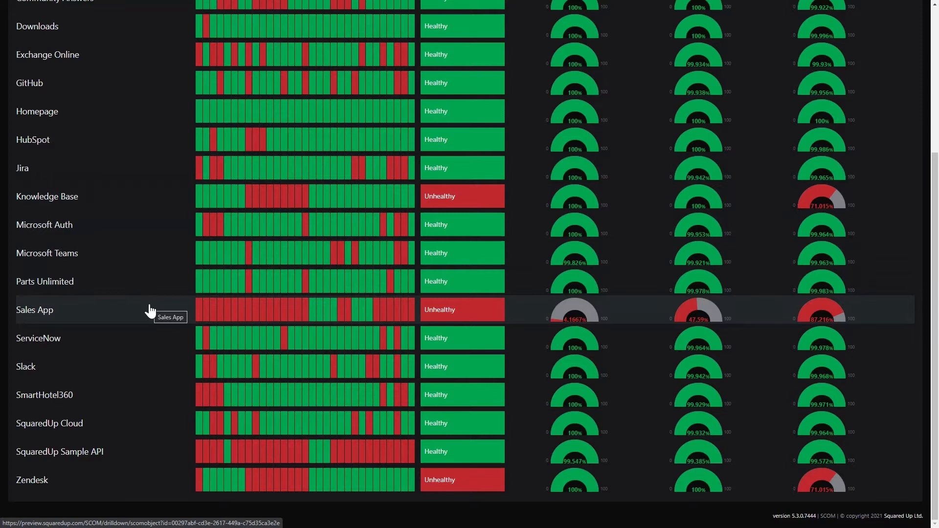
scroll(150, 311, "up", 4)
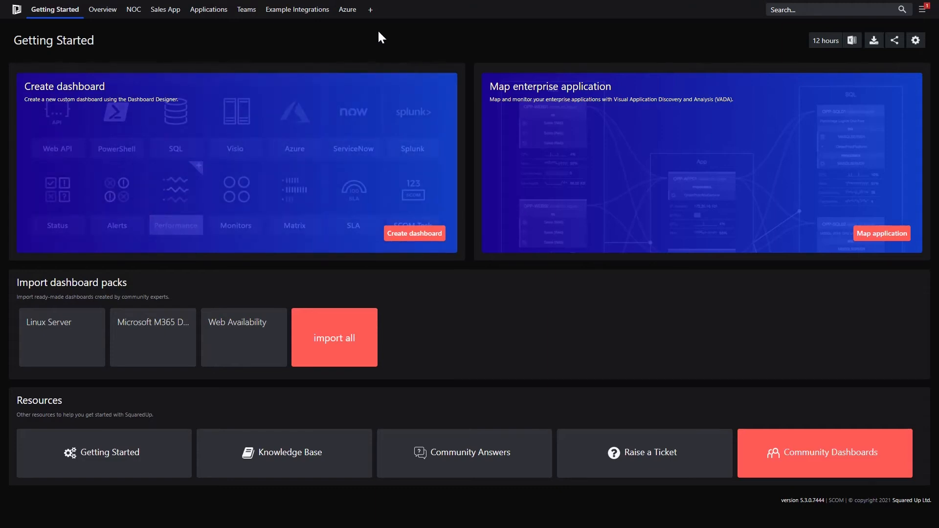
Create a new top-level dashboard from the single-tile template.
left_click(371, 13)
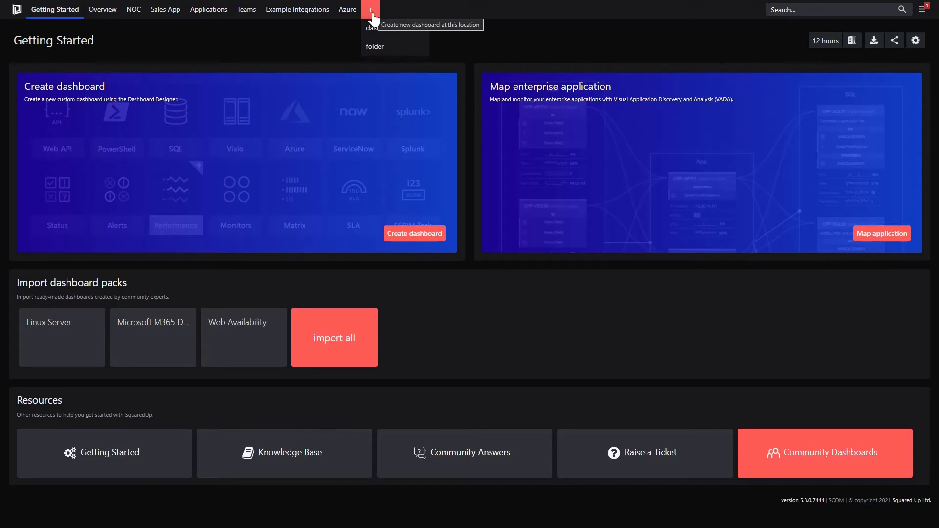
left_click(397, 29)
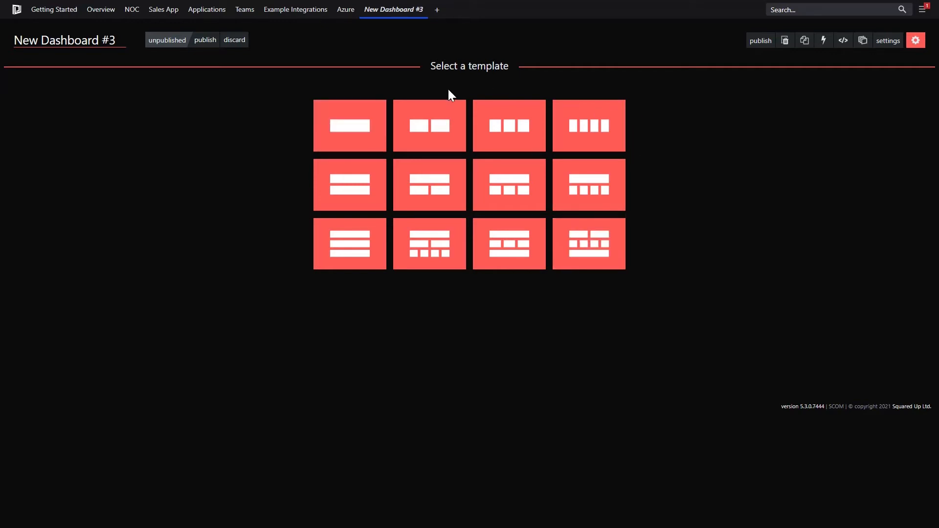
left_click(358, 135)
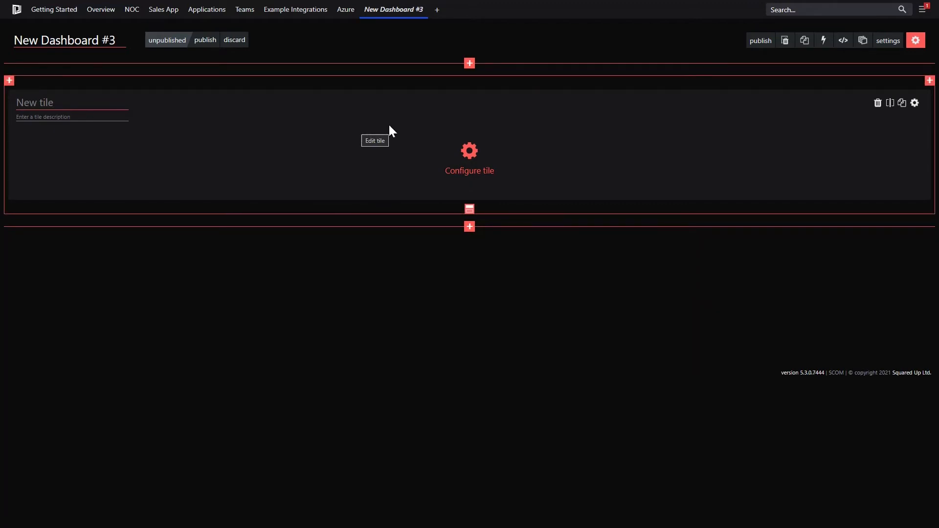
Try out the layout by adding, splitting and moving tiles, and delete the extra tiles until a single one remains.
left_click(466, 66)
left_click(921, 80)
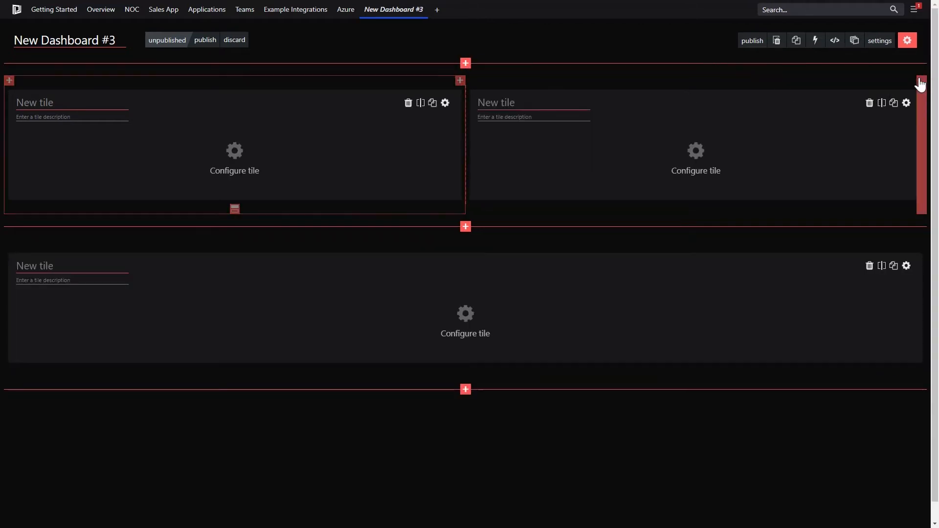
left_click(422, 103)
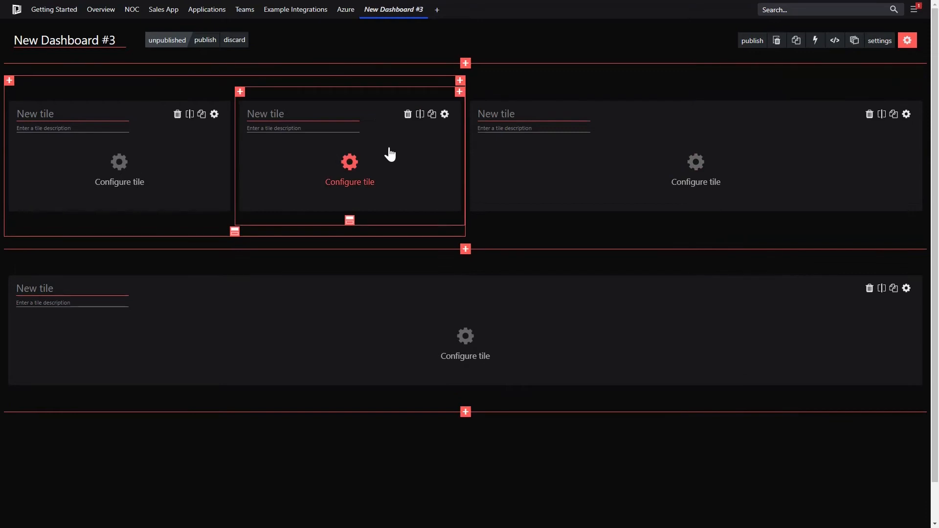
left_click_drag(382, 122, 531, 138)
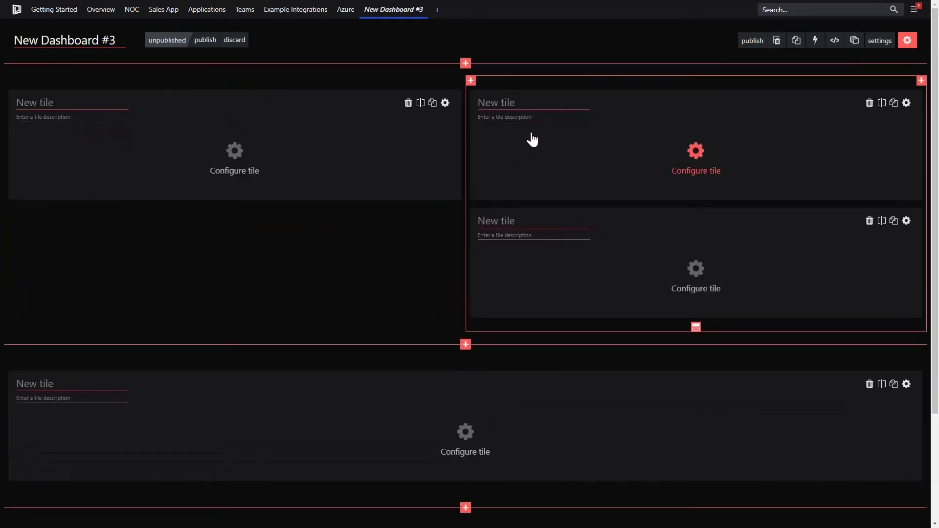
left_click(408, 104)
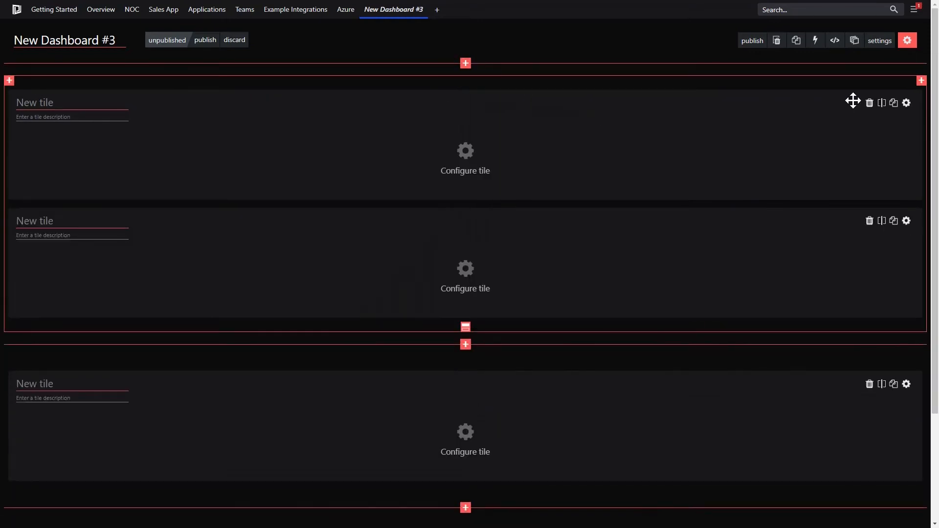
left_click(870, 104)
left_click(870, 104)
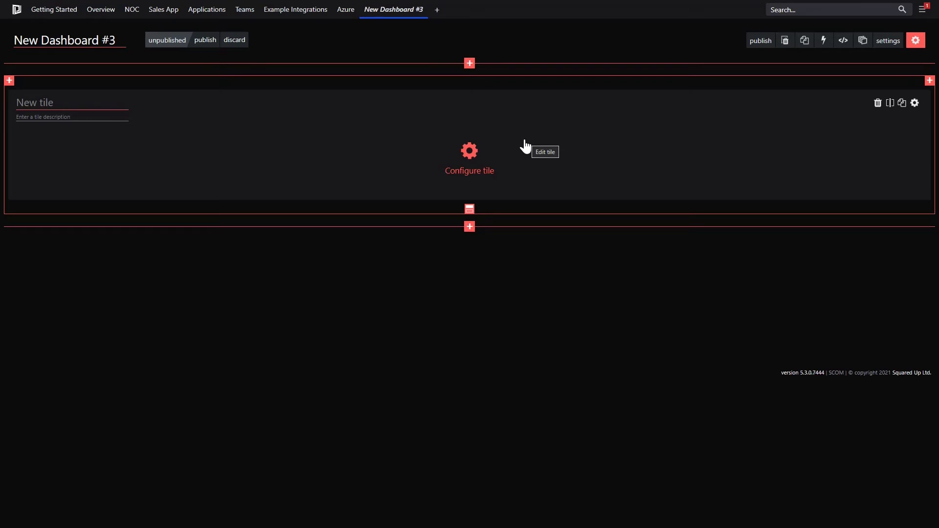
Open the blank tile for configuration and rename the dashboard as Sales App.
left_click(482, 150)
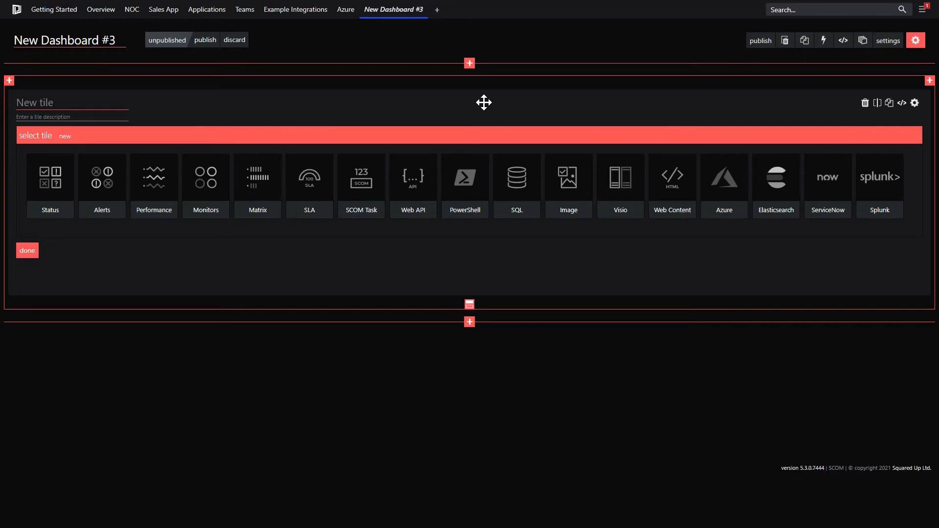
left_click(61, 41)
left_click_drag(117, 41, 13, 41)
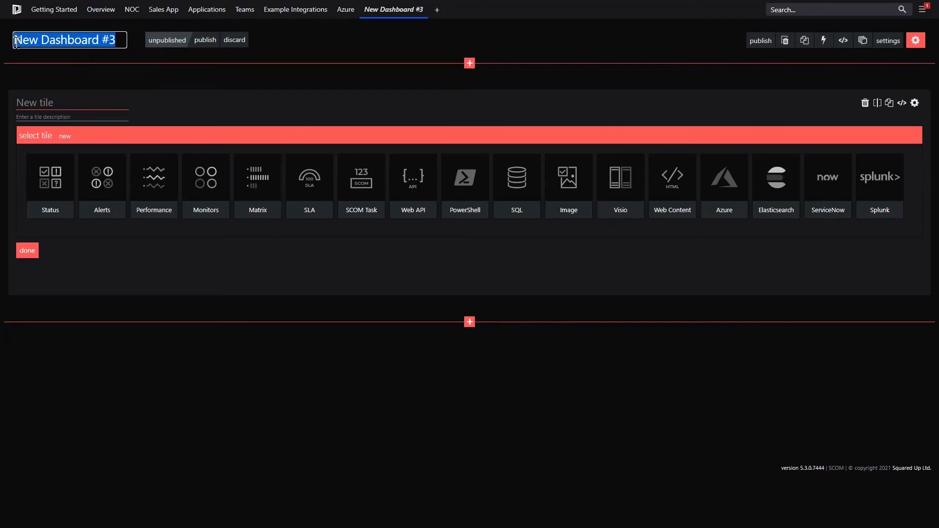
type("Sal")
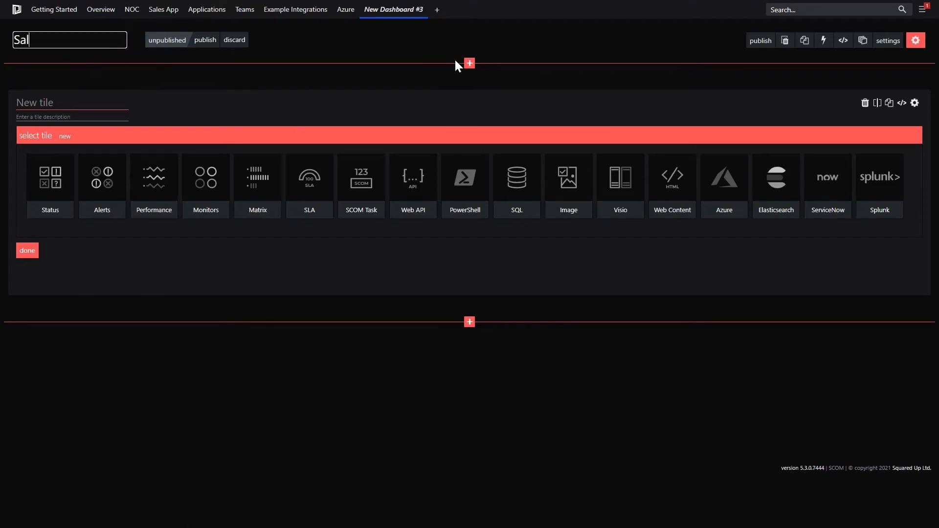
type("es App")
key("Return")
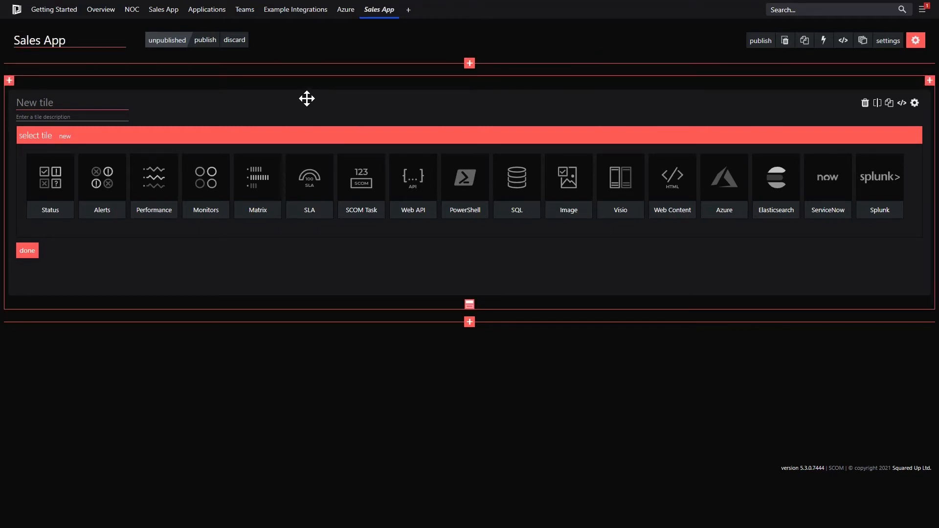
Make the tile a Status tile with the Blocks visualization and choose the list scope.
left_click(56, 181)
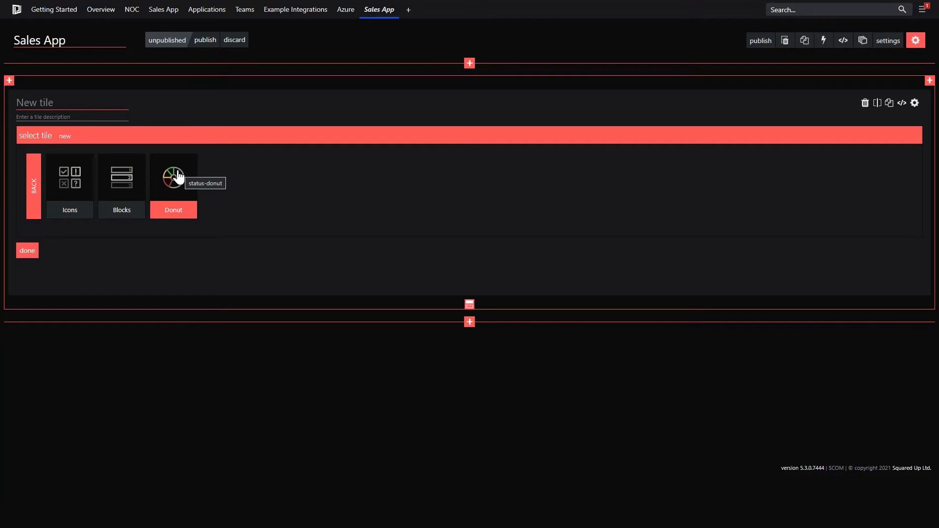
left_click(126, 180)
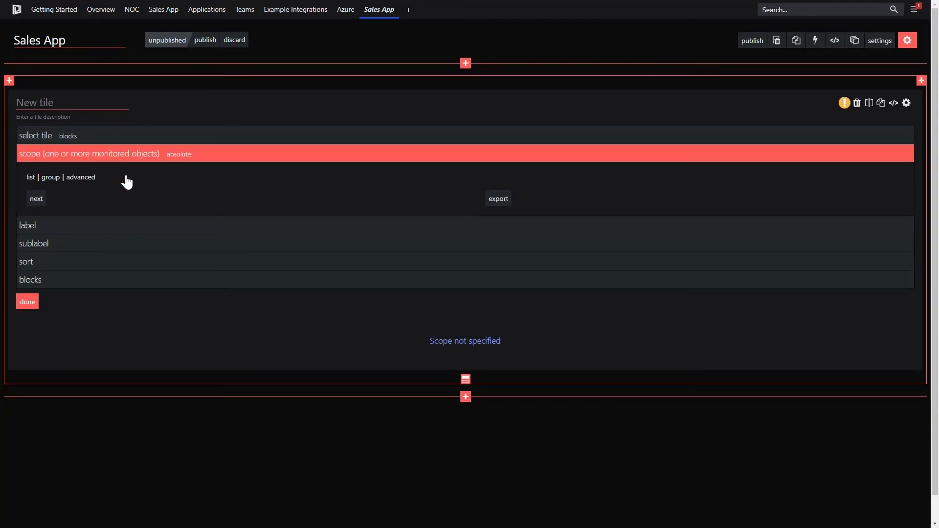
left_click(31, 179)
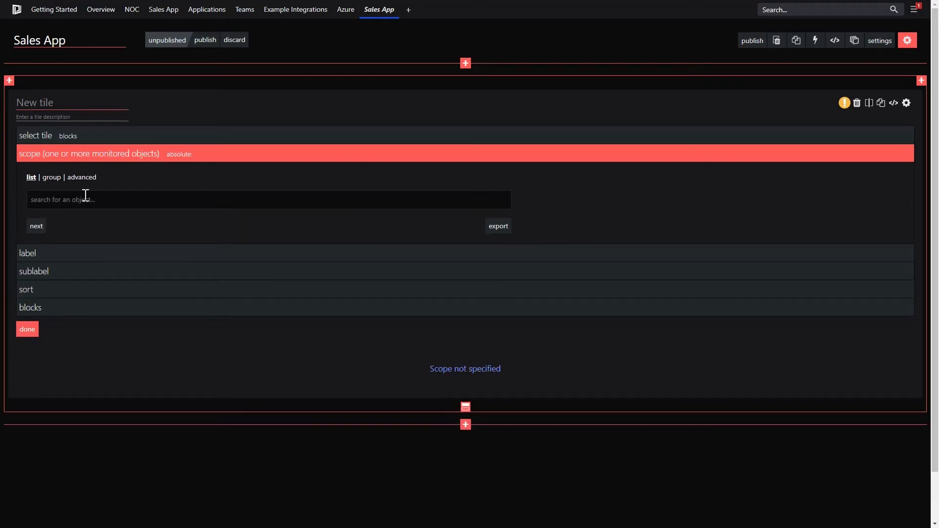
Try the scope options by searching objects for "app" and groups for "iis", and view the advanced group, class and criteria fields.
left_click(153, 193)
type("app")
key("BackSpace")
key("BackSpace")
left_click(51, 177)
type("iis")
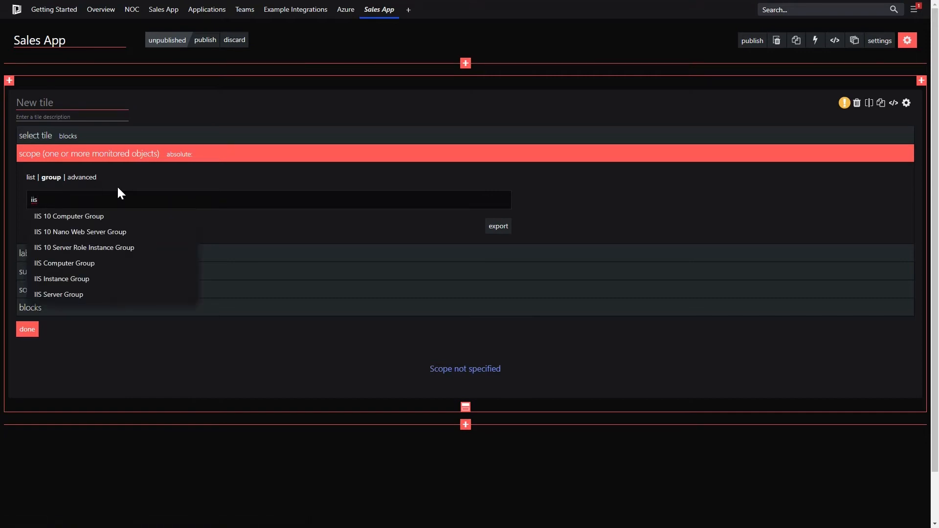
key("BackSpace")
key("BackSpace")
key("BackSpace")
left_click(92, 185)
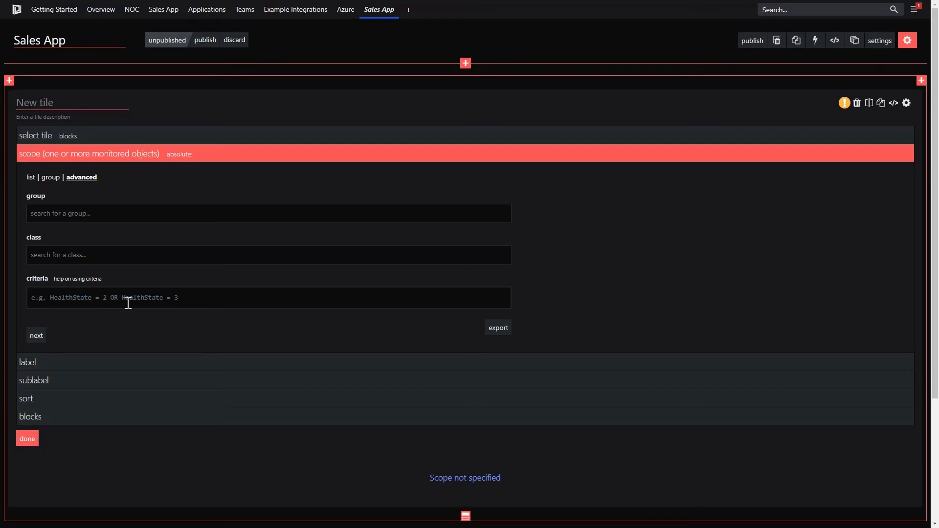
Search the list scope for "sales app" and add the Sales App object to the status tile.
left_click(31, 177)
type("sales app")
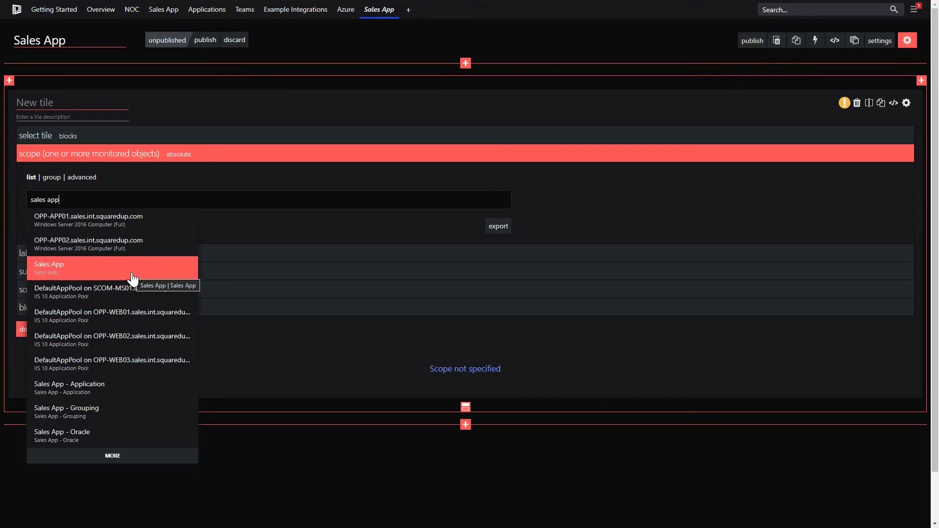
left_click(132, 276)
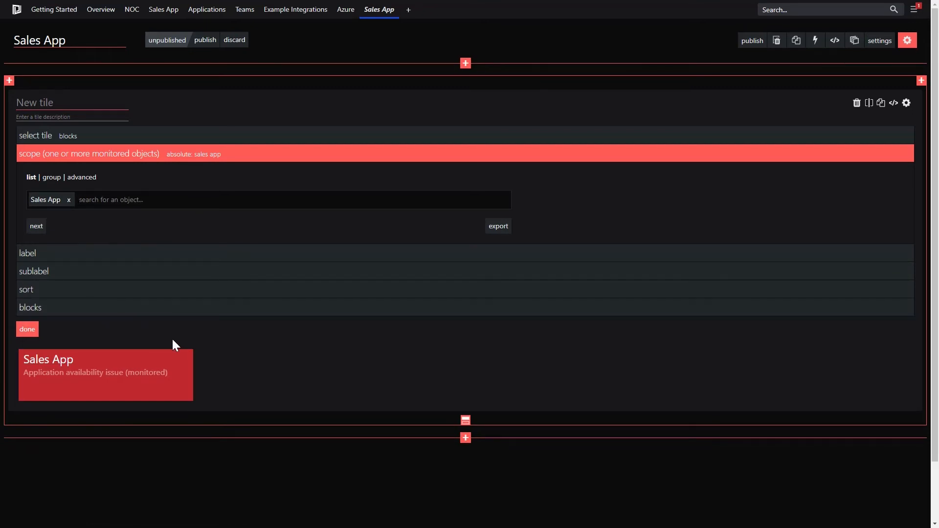
Set the status blocks to 1 column and finish configuring the tile.
left_click(91, 292)
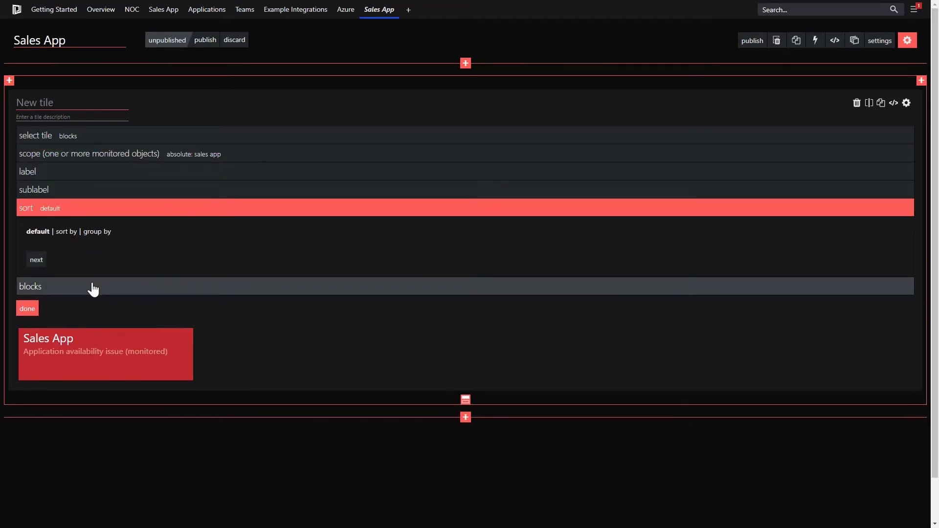
left_click(91, 287)
left_click(71, 268)
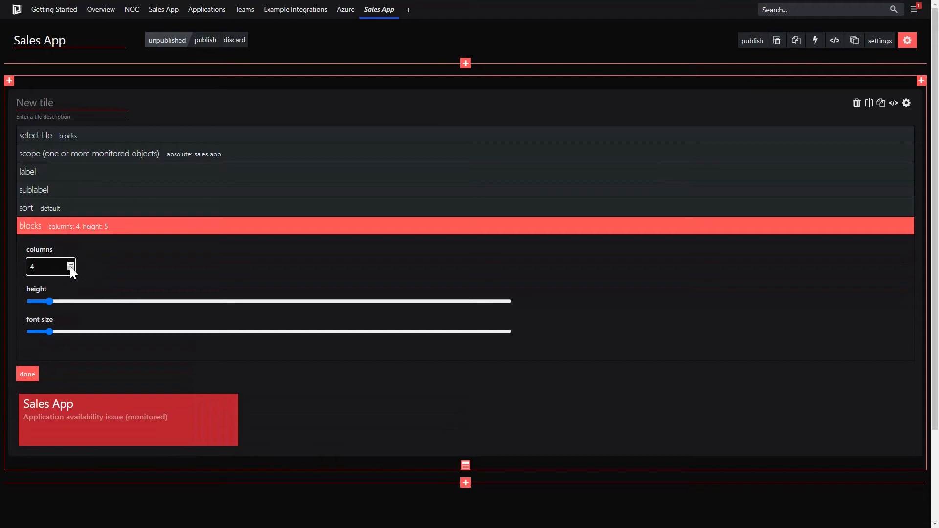
left_click(71, 268)
left_click(71, 268)
left_click(70, 269)
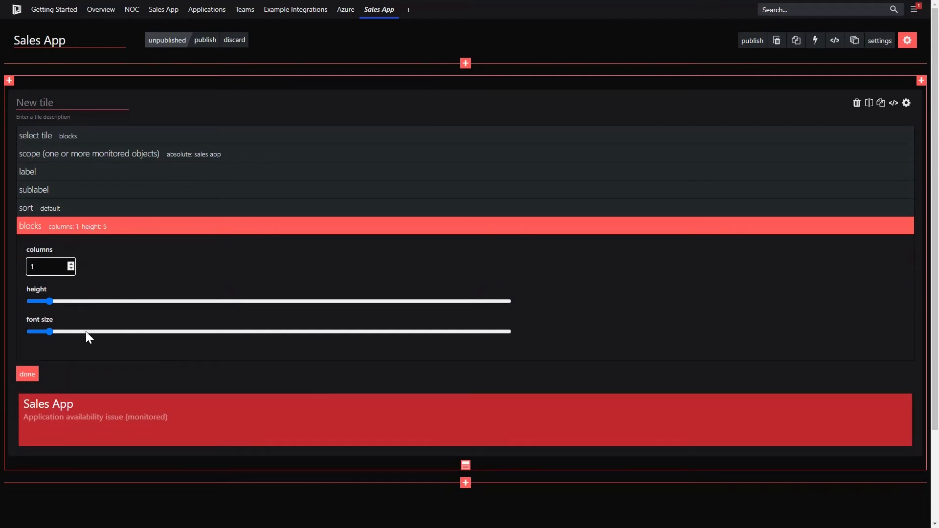
left_click(30, 376)
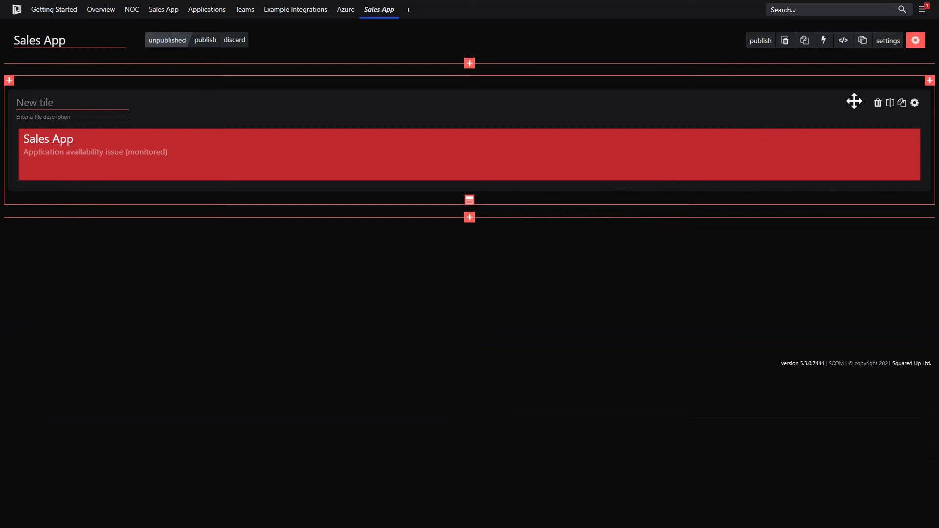
Split the Sales App tile, narrow it to about a quarter of the row, and open the new neighbouring tile for configuration.
left_click(889, 104)
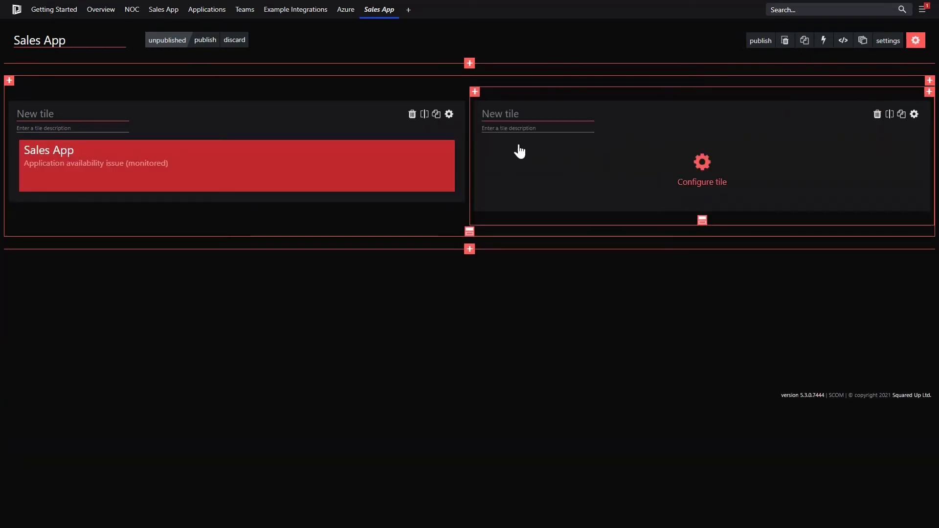
left_click_drag(467, 145, 237, 142)
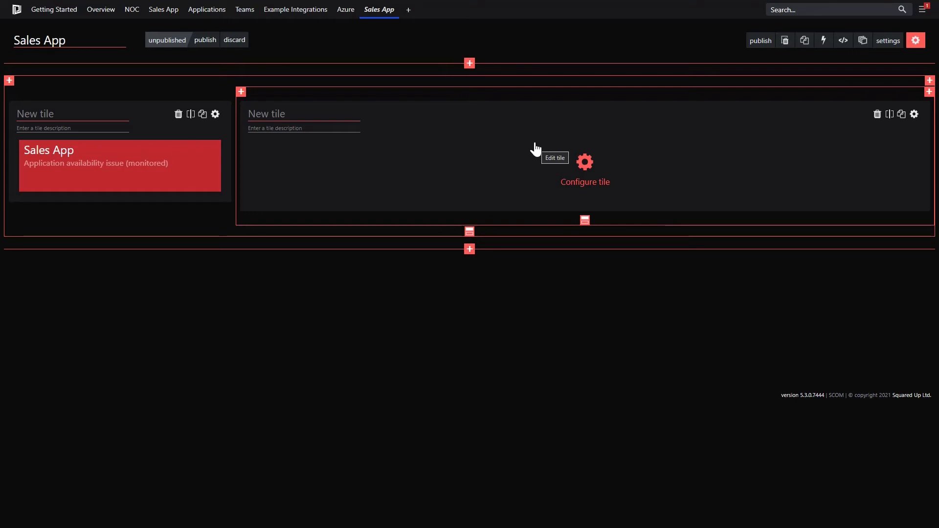
left_click(585, 161)
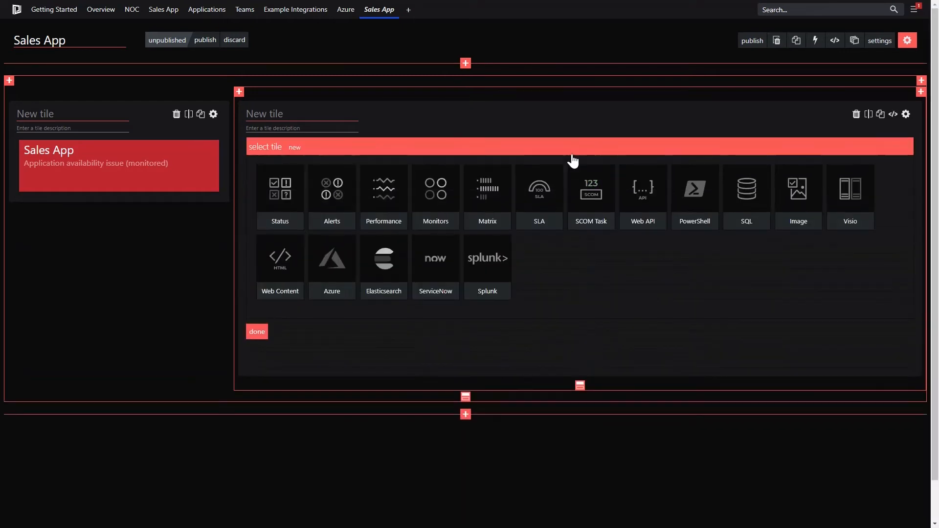
Make the new tile a Matrix tile and scope it to the "Sales App - Web" group, searching groups for "sales app".
left_click(489, 196)
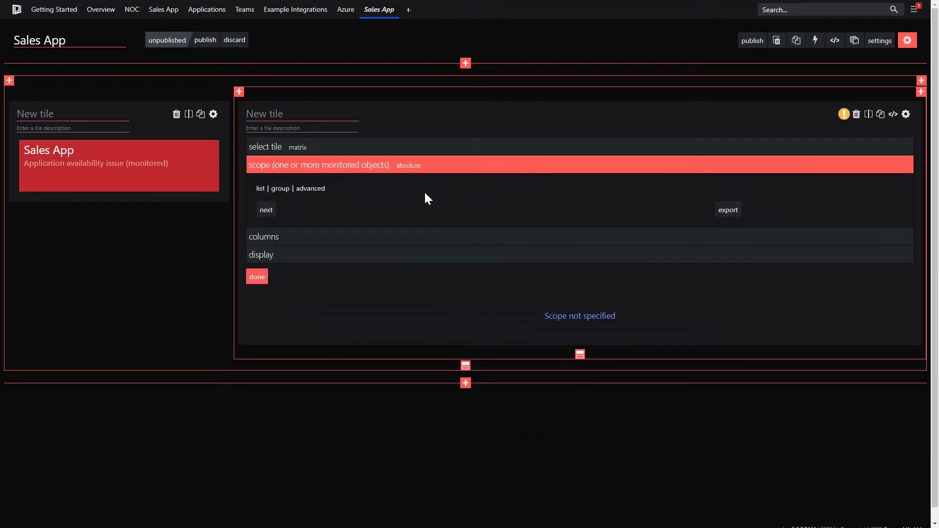
left_click(283, 190)
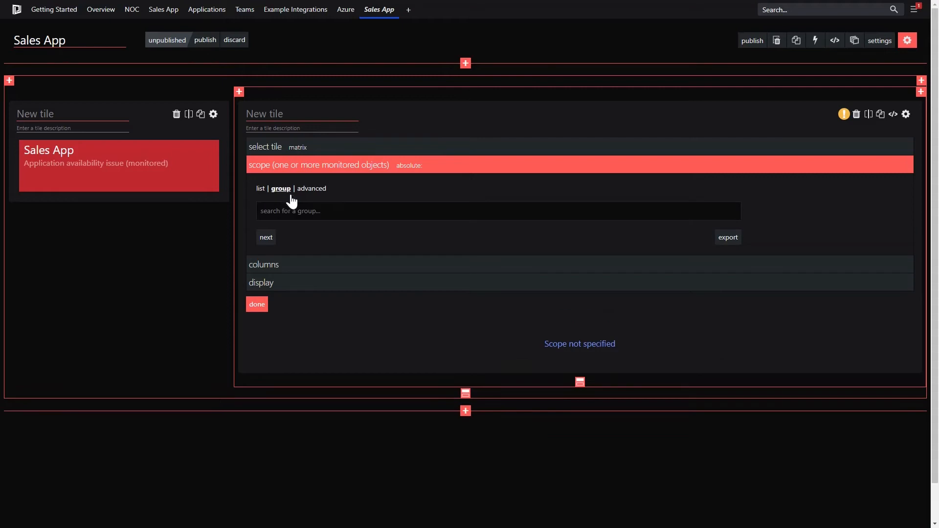
left_click(311, 210)
type("sales app")
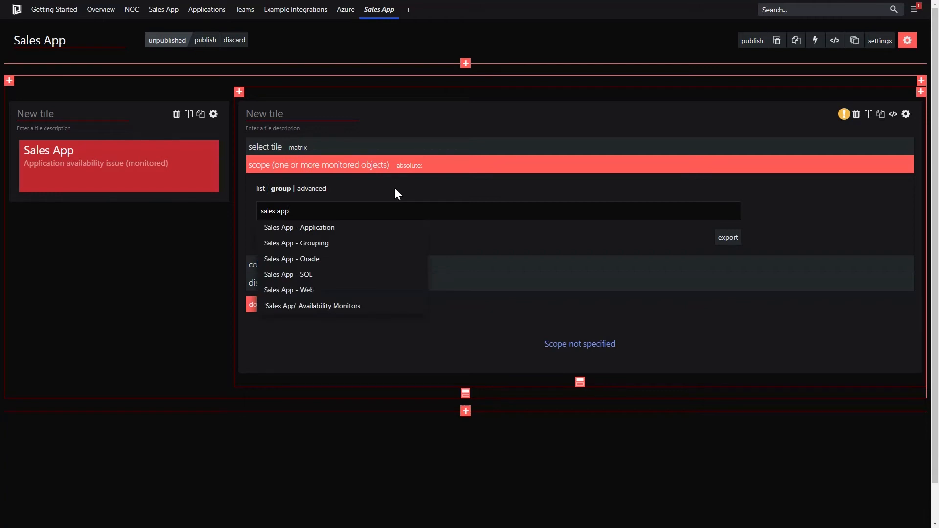
left_click(337, 292)
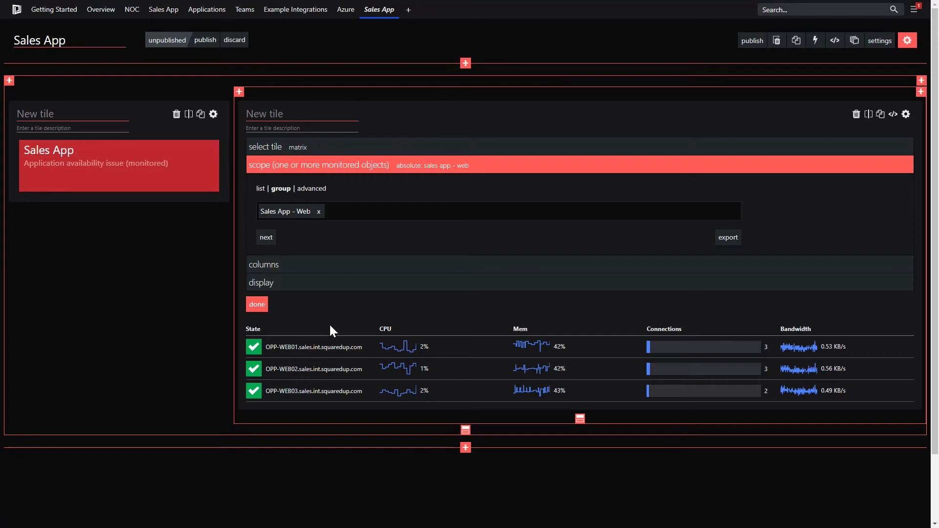
Finish configuring the matrix tile and title it "Web Servers".
left_click(263, 308)
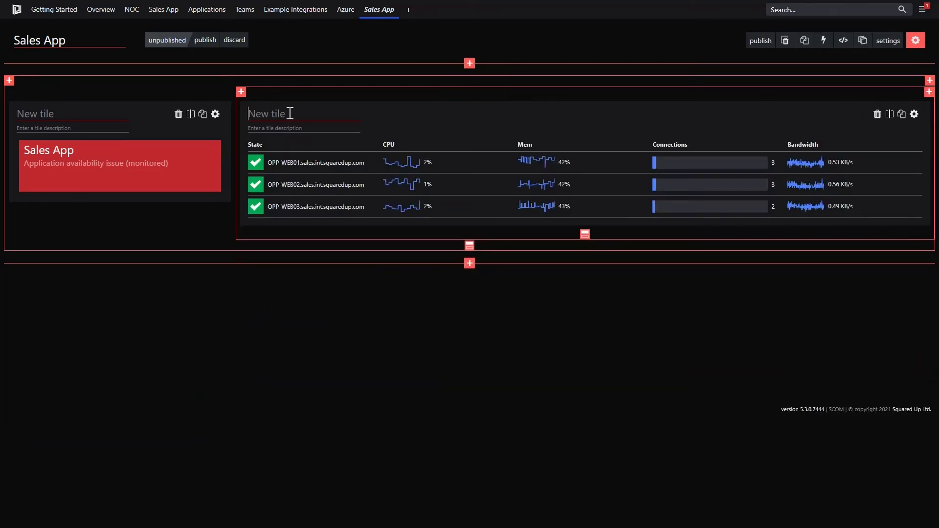
left_click(290, 113)
type("Web Servers")
Add a tile beneath the Sales App status tile, open it for configuration and widen their column to half of the row.
left_click(121, 215)
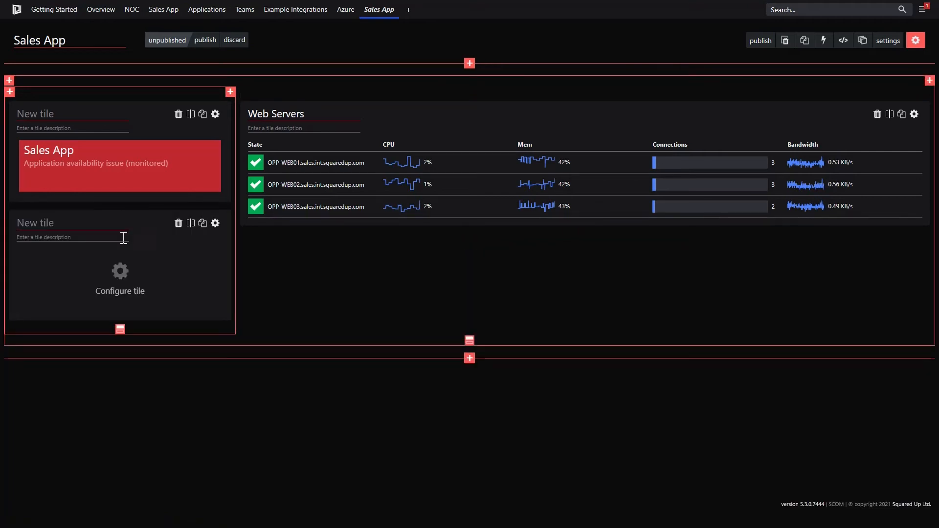
left_click(121, 272)
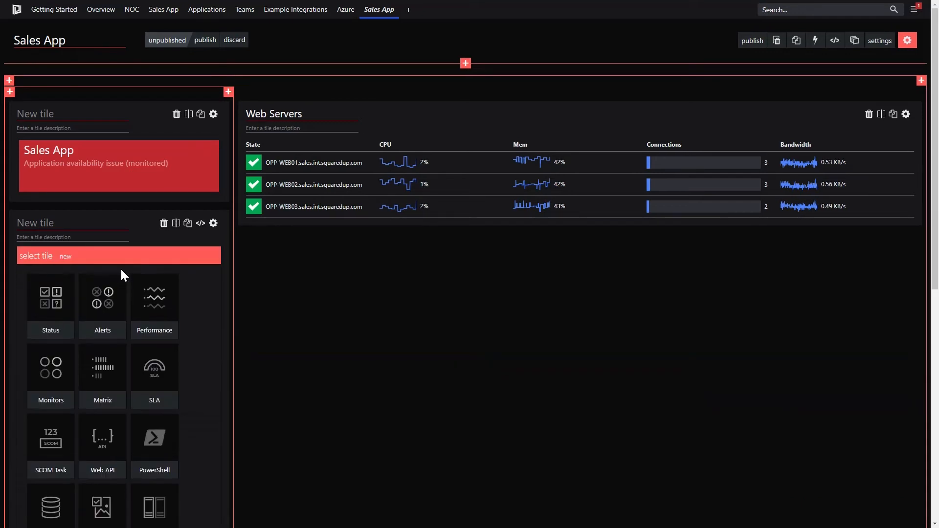
left_click_drag(230, 252, 462, 231)
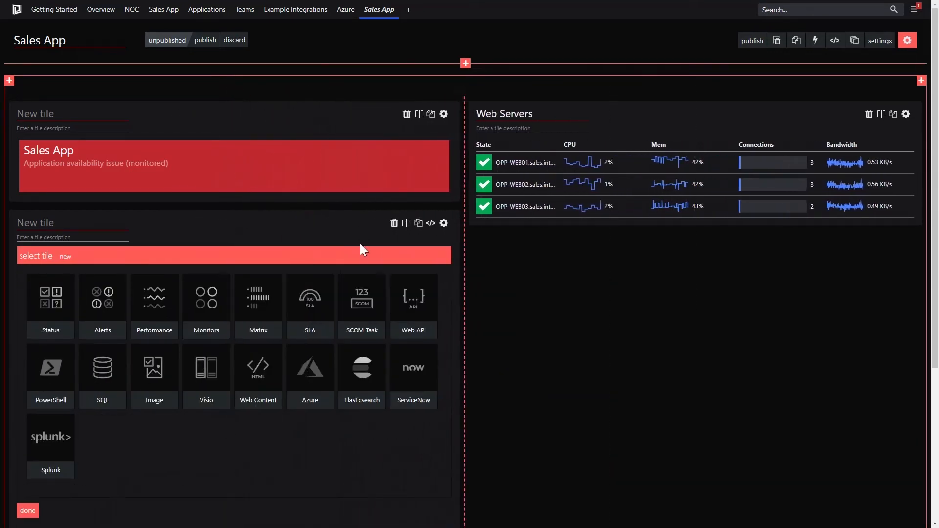
Make the new tile a Status Donut and scope it to the "Sales App - Grouping" group, searching groups for "sales app".
left_click(68, 319)
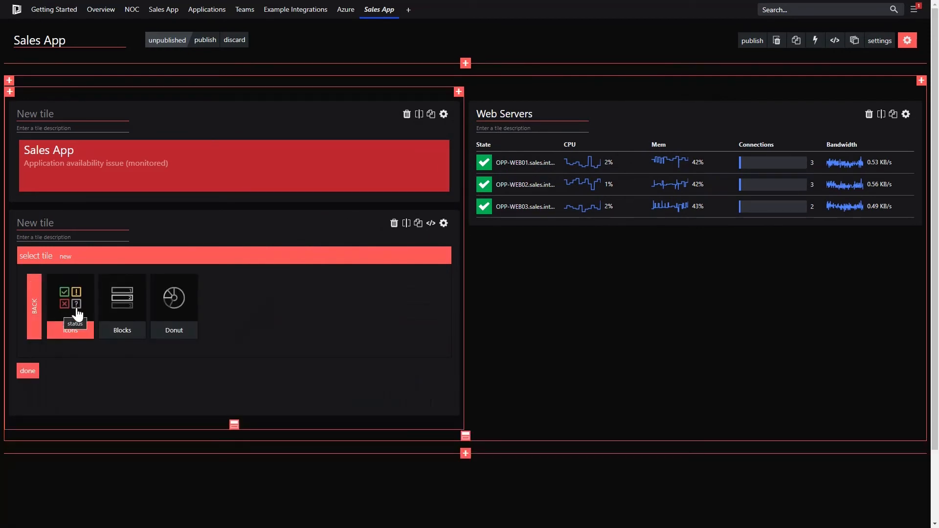
left_click(168, 304)
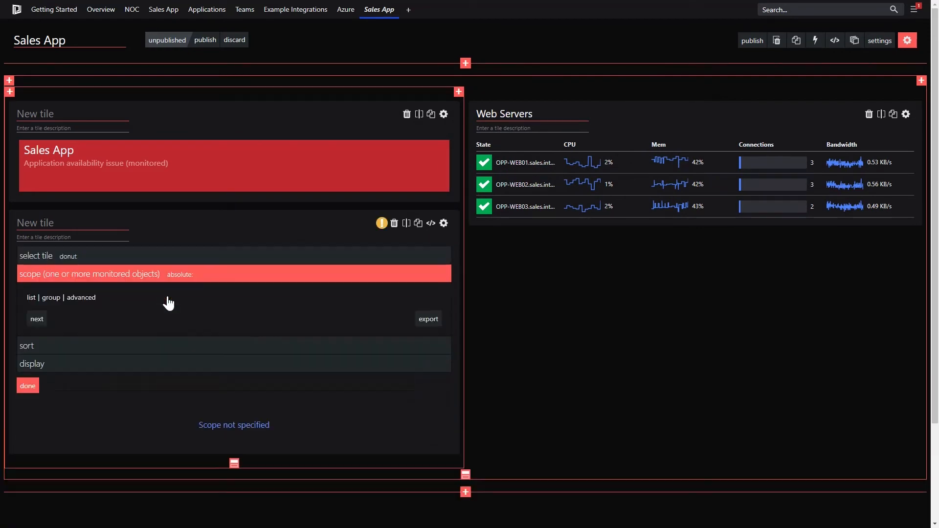
left_click(58, 298)
left_click(71, 319)
type("sales app")
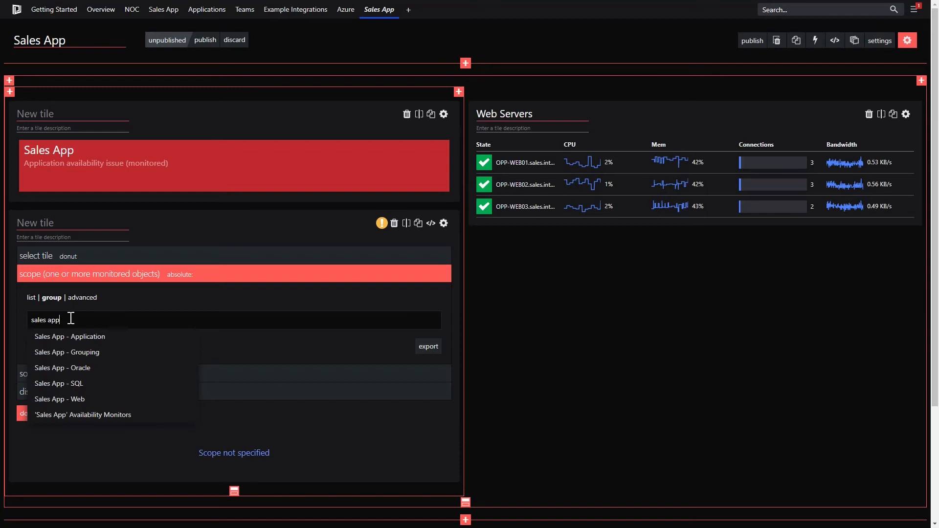
left_click(88, 356)
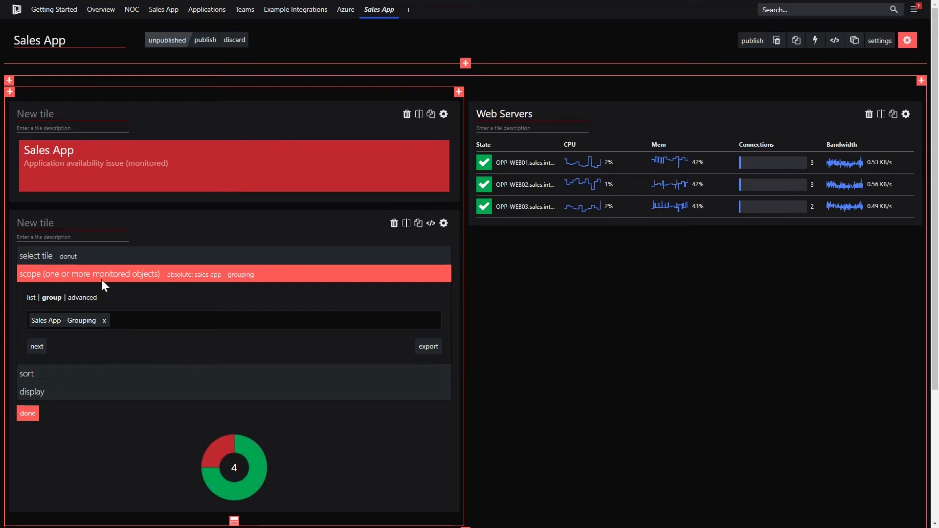
Title the donut tile "App Tier Status", turn on its legend and finish configuring it.
type("App Tier Status")
left_click(40, 391)
left_click(30, 366)
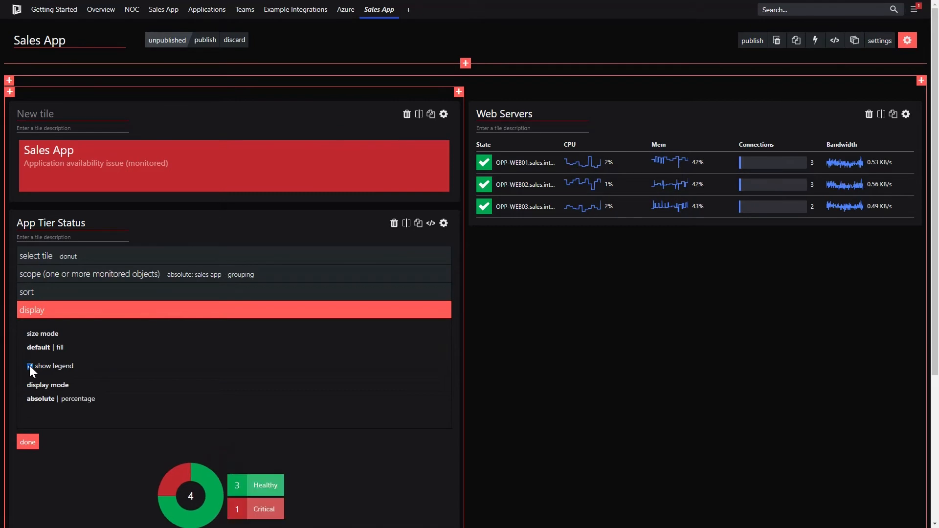
left_click(28, 444)
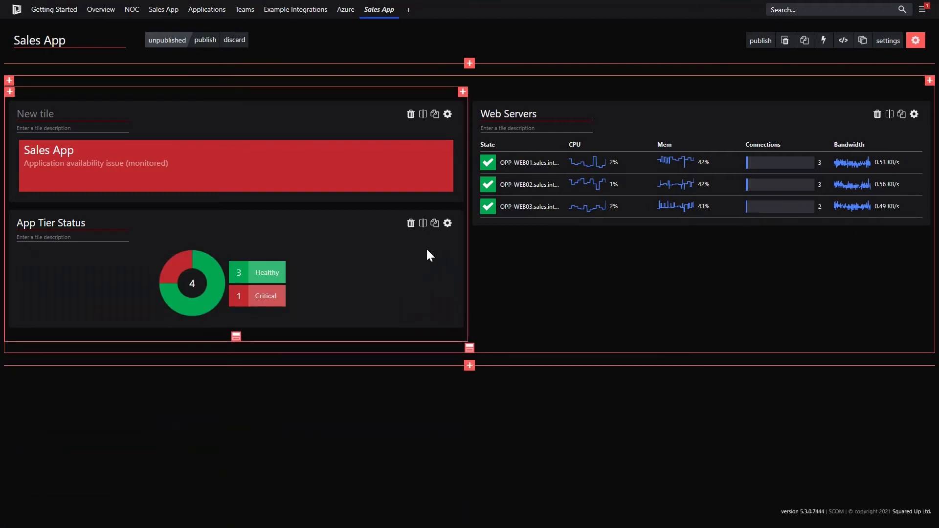
Split the App Tier Status tile and make the new neighbouring tile an Alerts Donut.
left_click(423, 224)
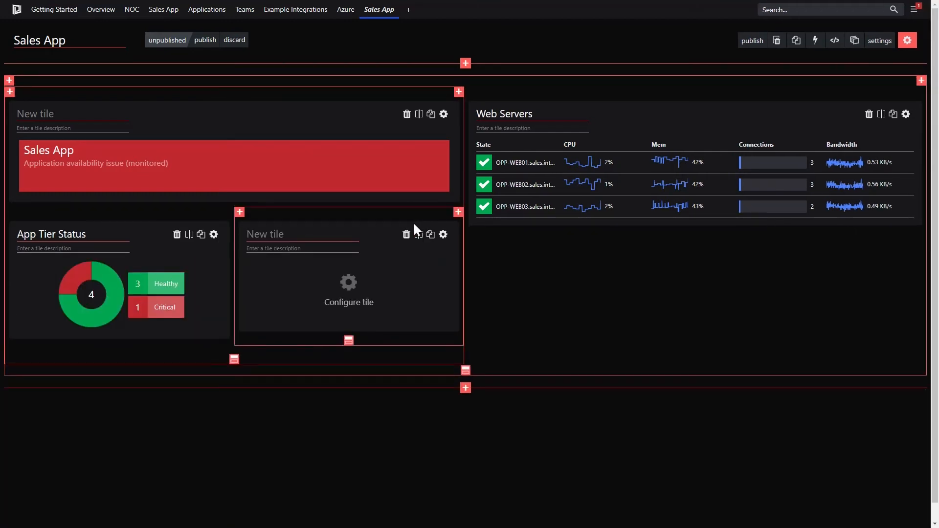
left_click(349, 285)
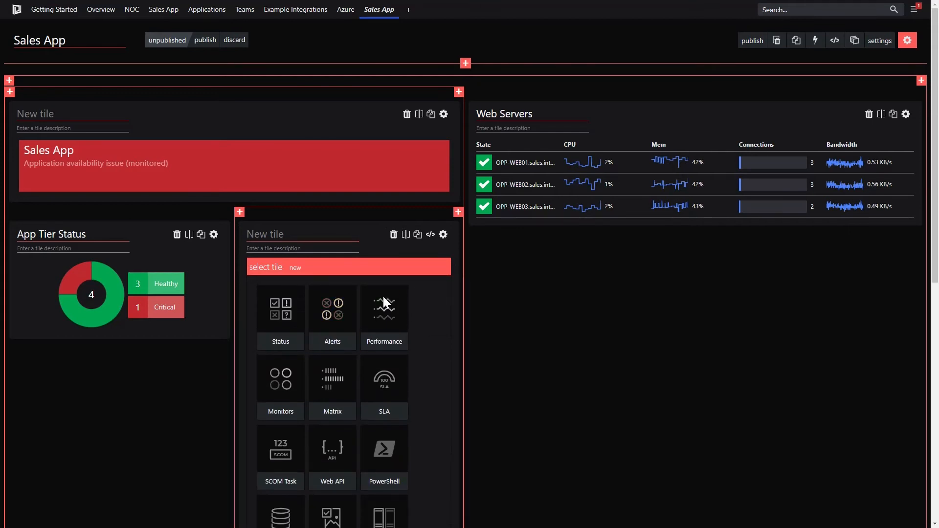
left_click(330, 324)
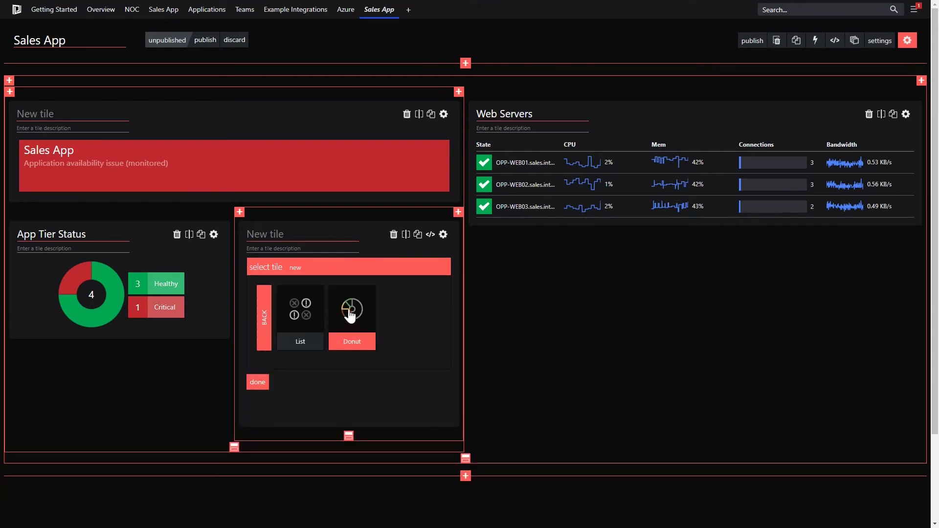
left_click(350, 314)
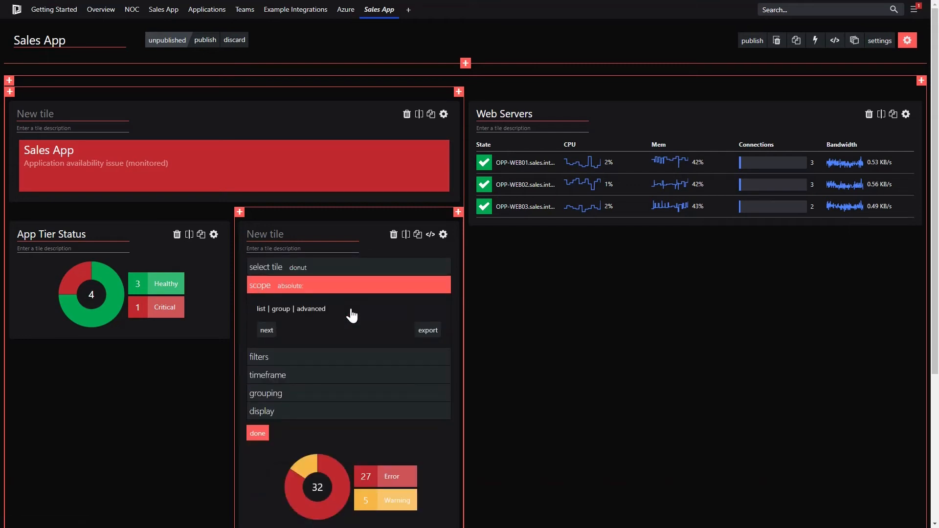
Search the alerts donut's list scope for "sales app" and add the Sales App object.
left_click(262, 309)
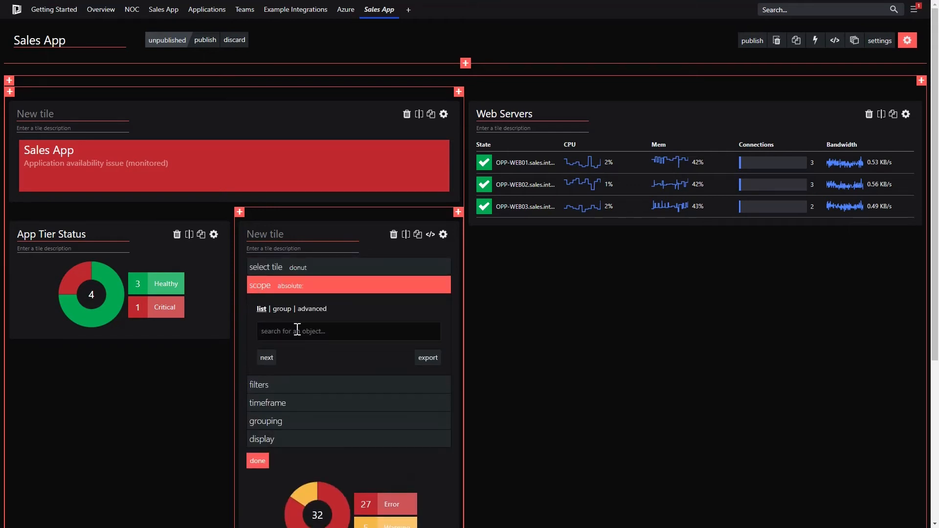
type("sales app")
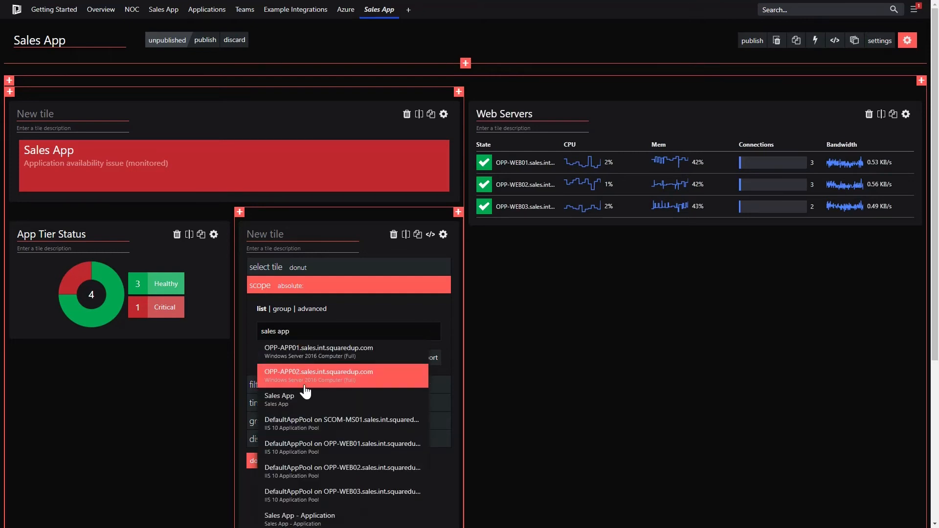
left_click(279, 398)
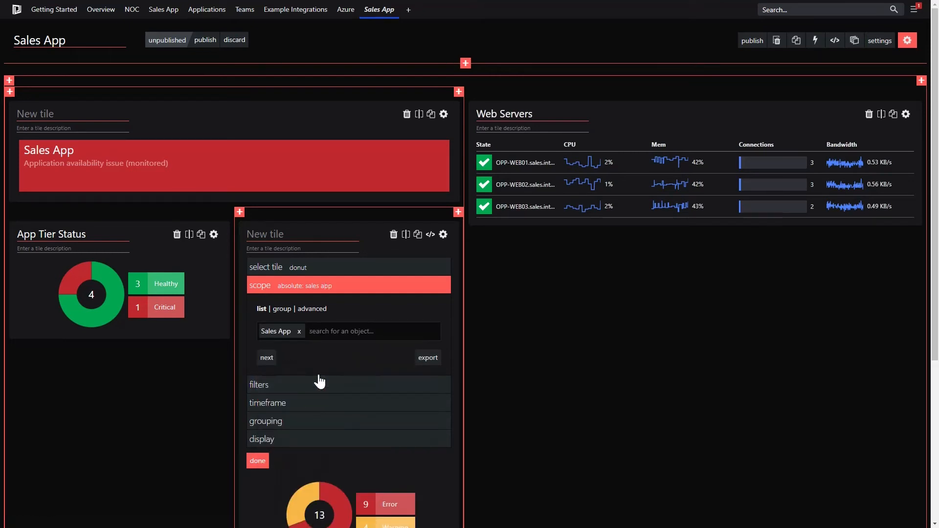
View the alerts donut's filter options, finish configuring the tile and title it "Alerts".
scroll(310, 353, "down", 1)
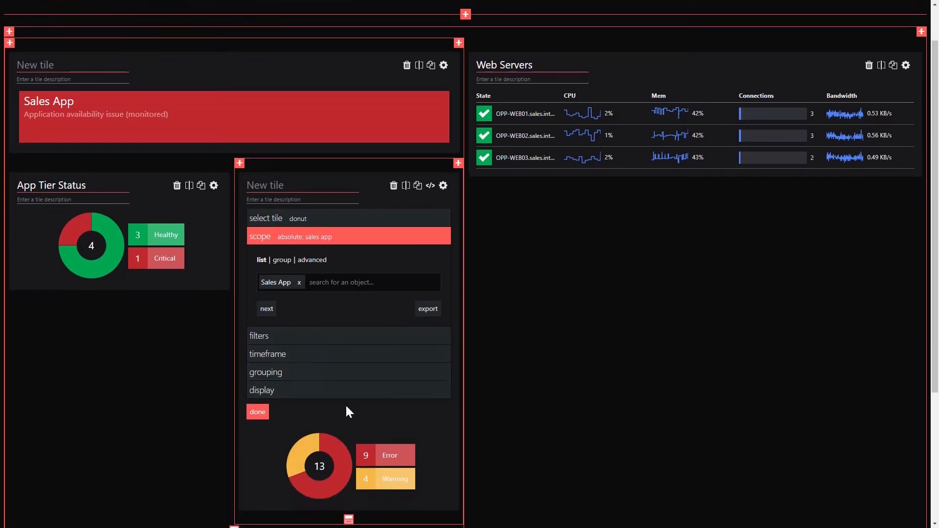
left_click(291, 337)
scroll(318, 413, "down", 2)
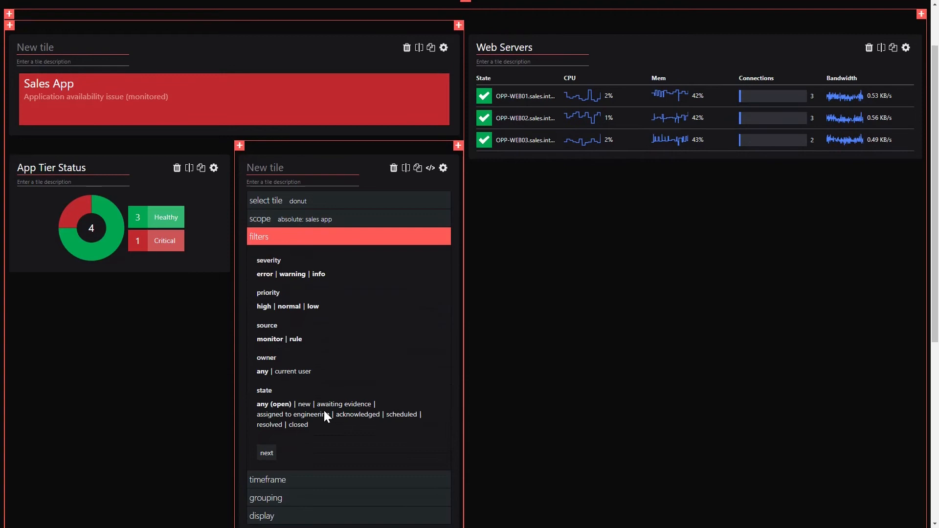
left_click(255, 459)
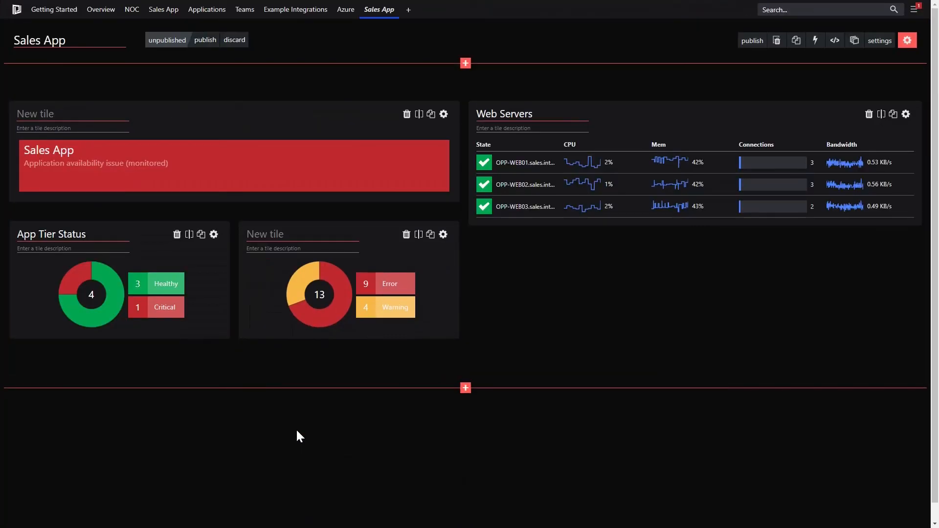
left_click(284, 237)
type("Alerts")
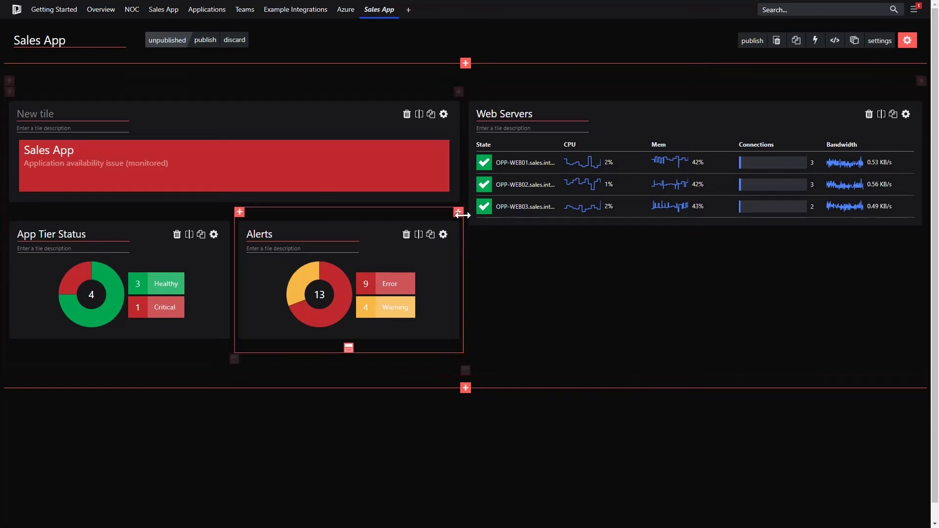
Narrow the Sales App tile's column to about a third of the row and open a new tile beneath Web Servers for configuration.
left_click_drag(462, 215, 308, 212)
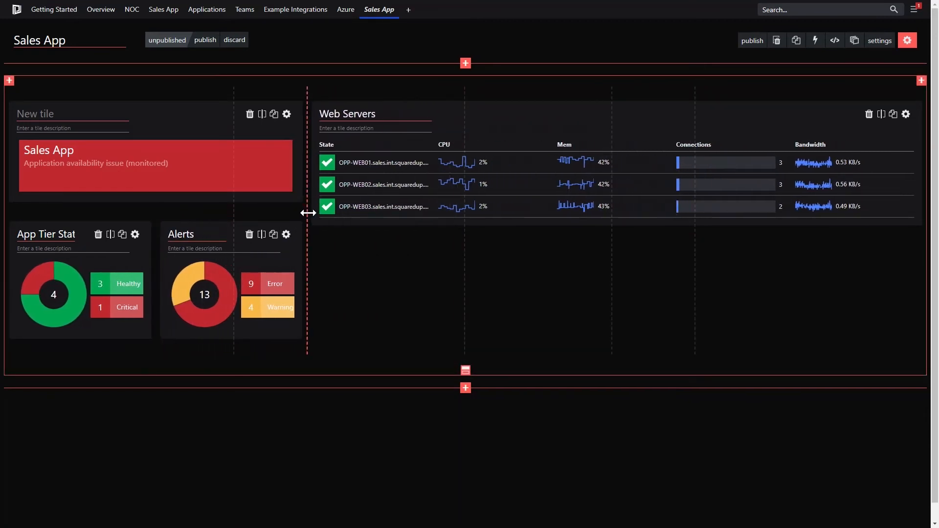
left_click(617, 236)
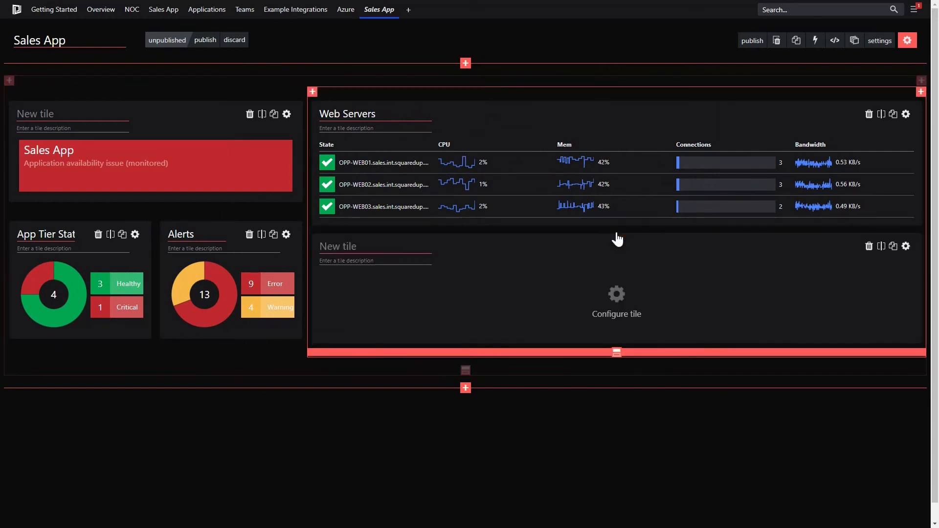
left_click(615, 294)
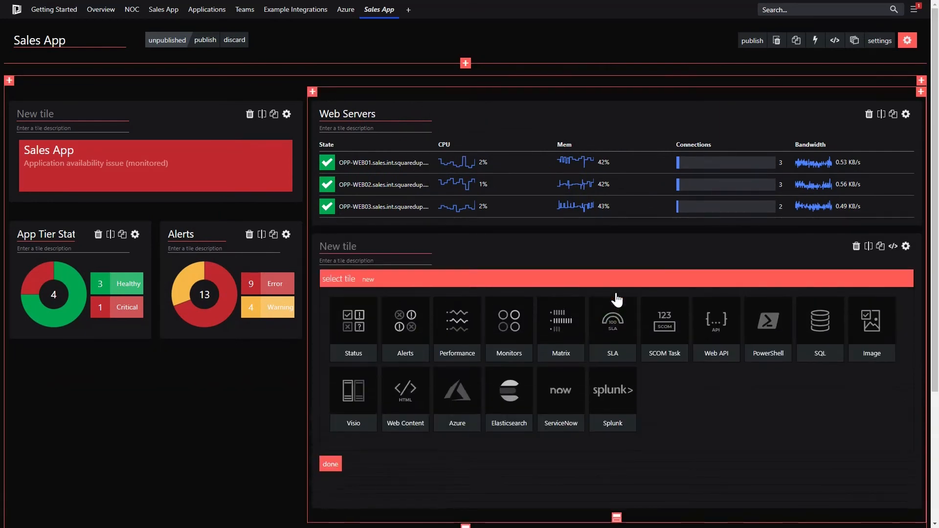
Make the new tile an Alerts List scoped to the Sales App object, searching for "sales app", and finish configuring it.
left_click(409, 335)
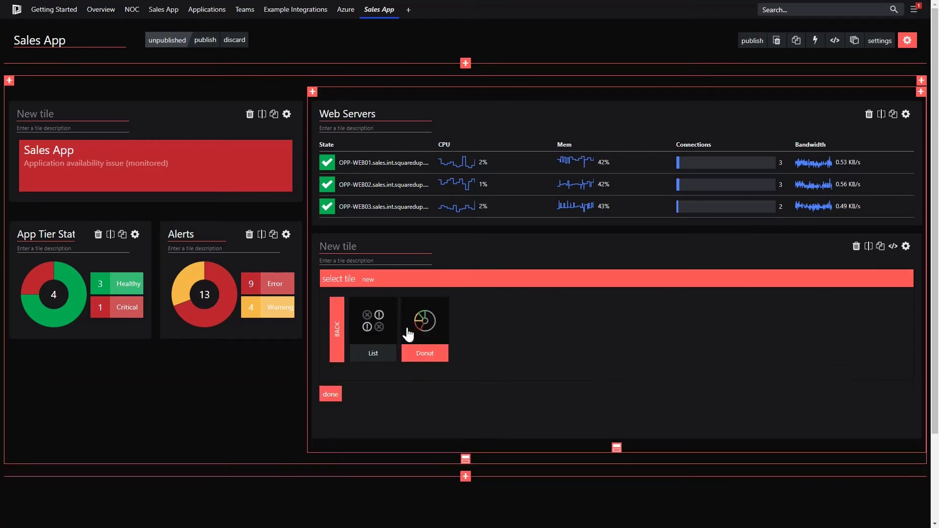
left_click(373, 333)
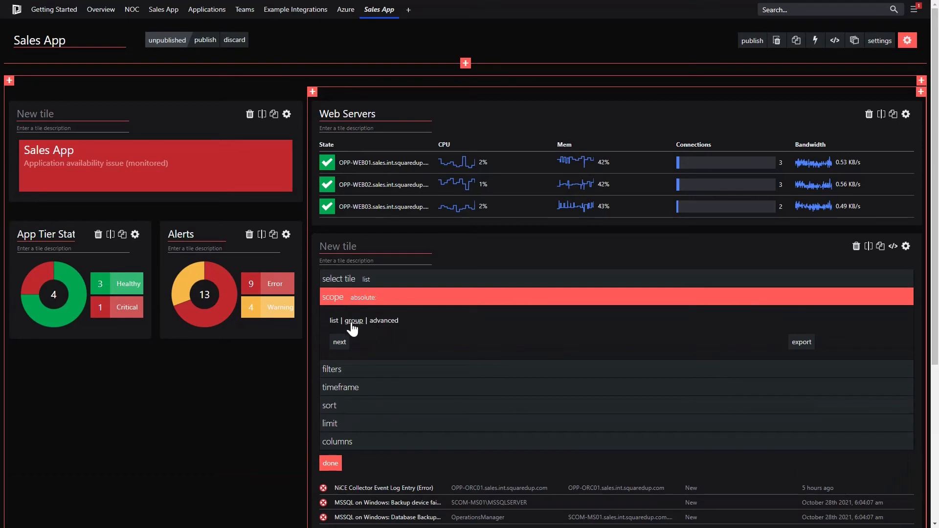
left_click(335, 321)
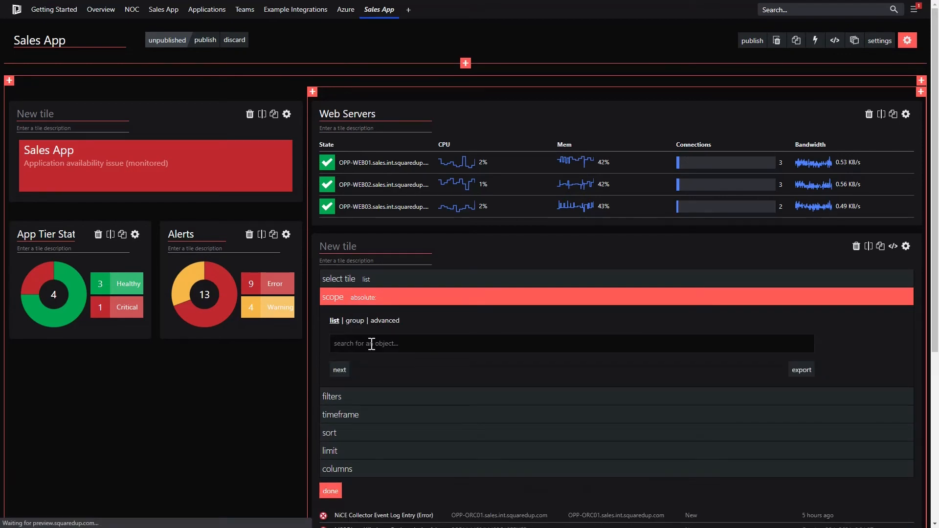
type("sales app")
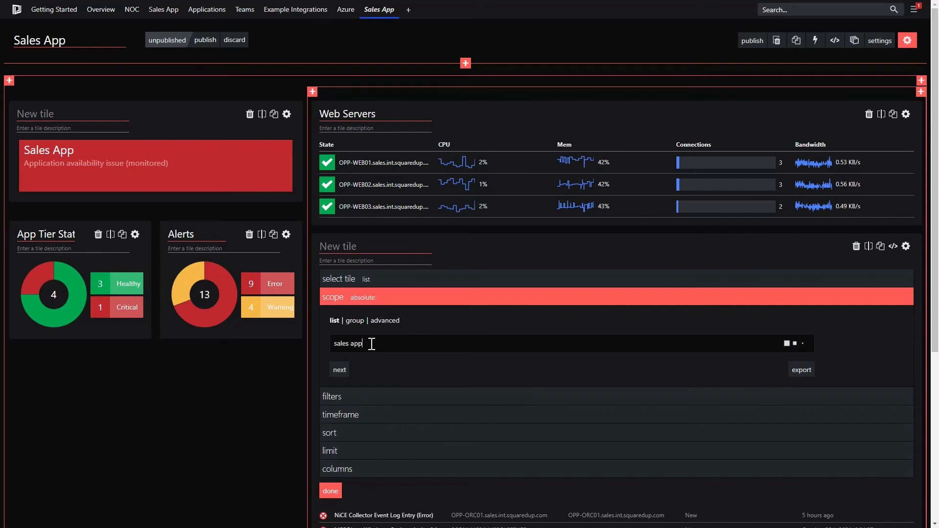
left_click(382, 414)
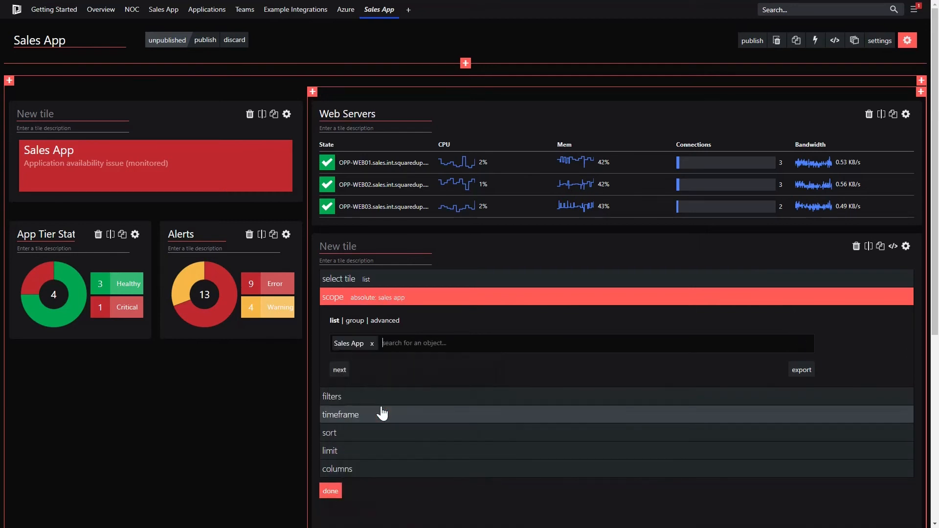
scroll(412, 365, "down", 2)
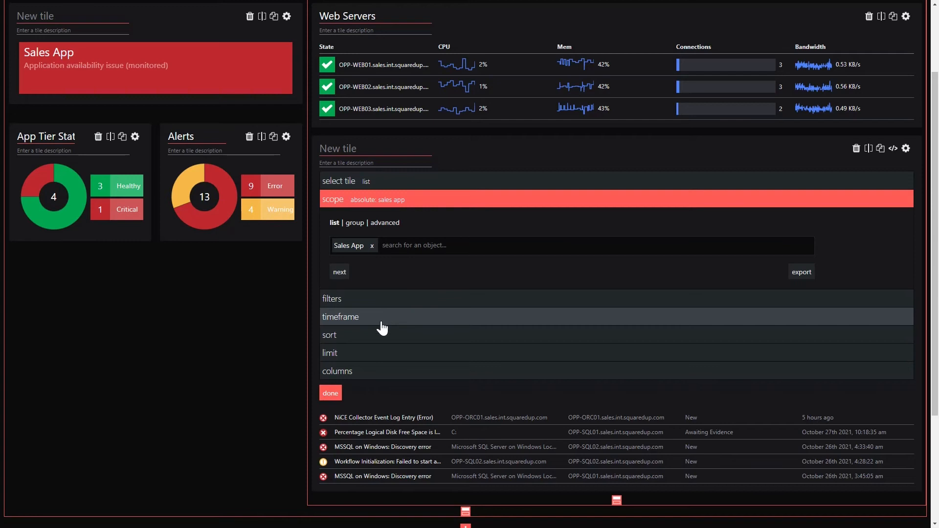
left_click(334, 396)
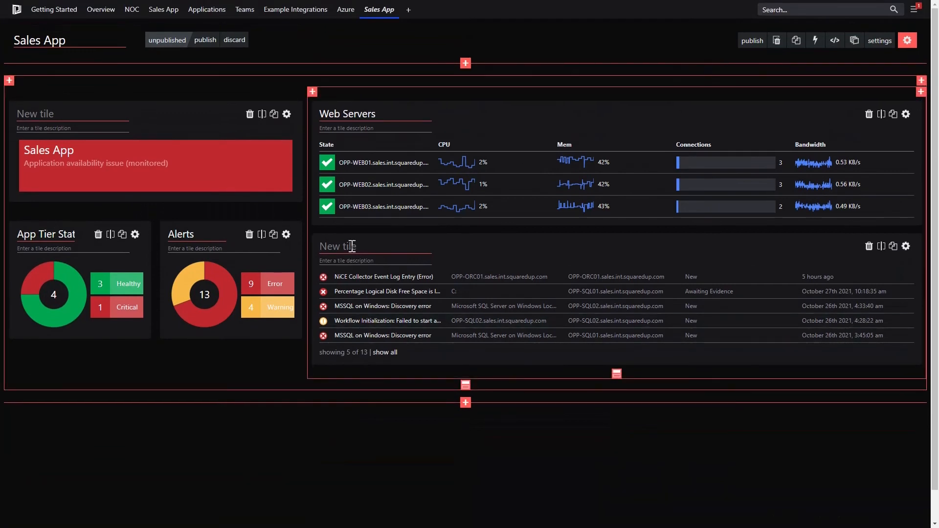
Title the alerts list tile "Alerts" and add a new full-width tile in a row beneath it, opened for configuration.
type("Alerts")
left_click(465, 408)
scroll(468, 400, "down", 1)
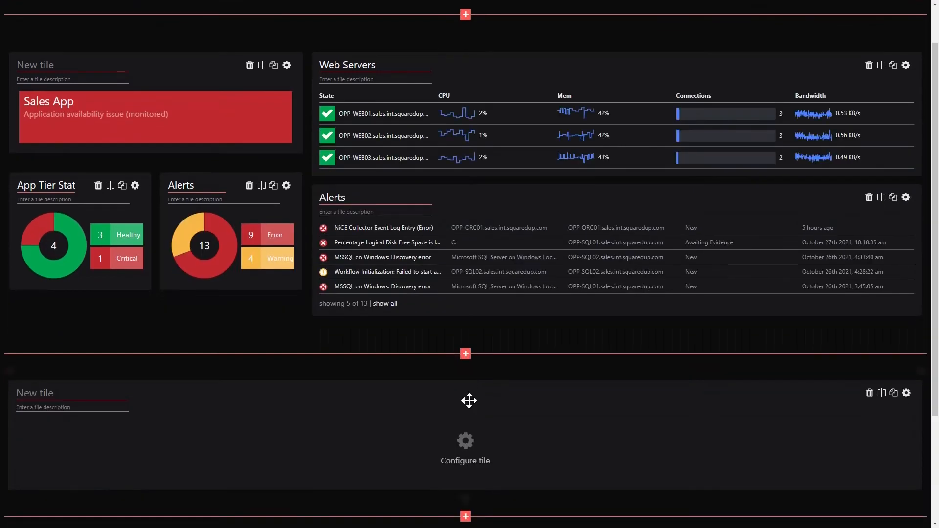
scroll(470, 415, "down", 2)
left_click(467, 444)
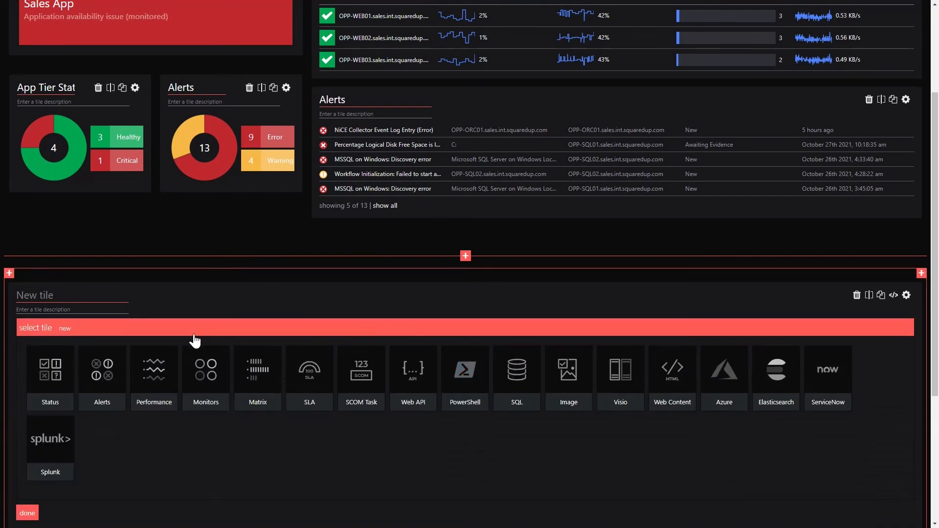
Make the new tile a Performance Line Graph scoped to the Sales App - SQL group, searching groups for "sales app".
left_click(153, 374)
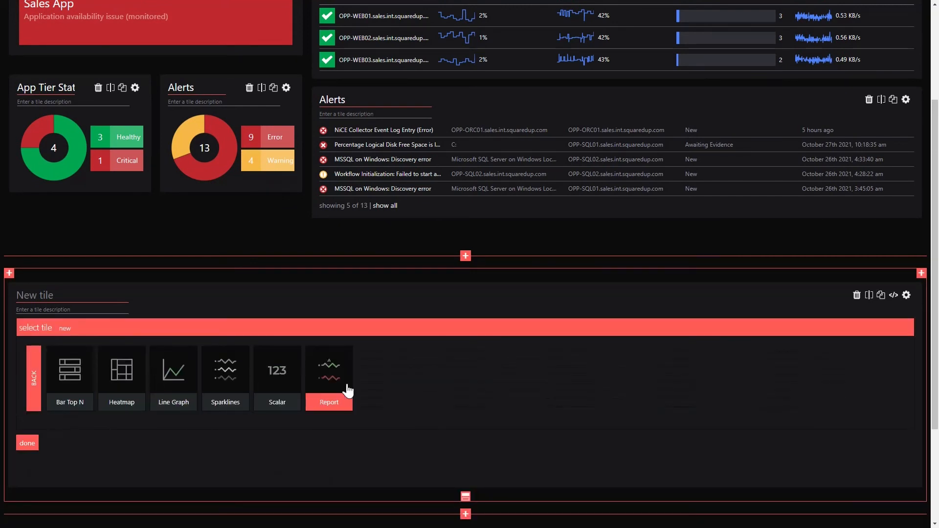
scroll(405, 346, "down", 1)
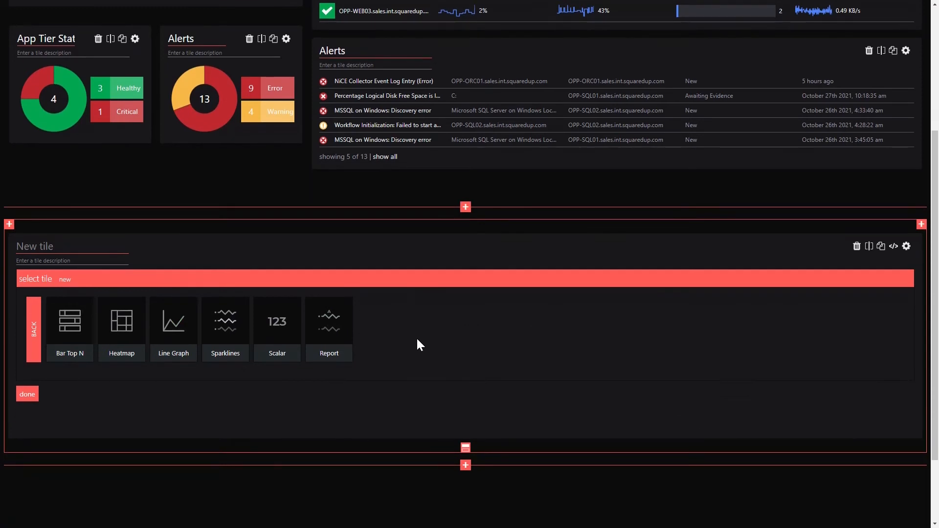
left_click(174, 325)
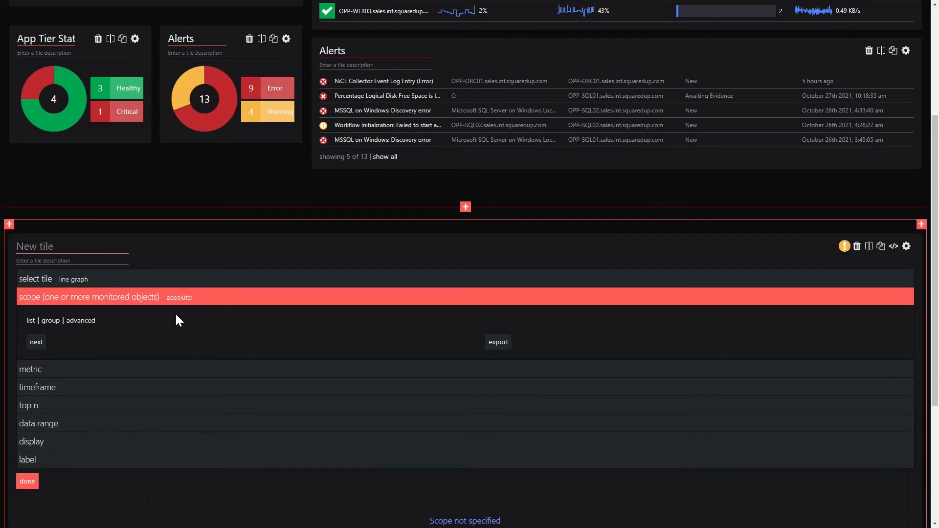
left_click(52, 321)
type("sales app")
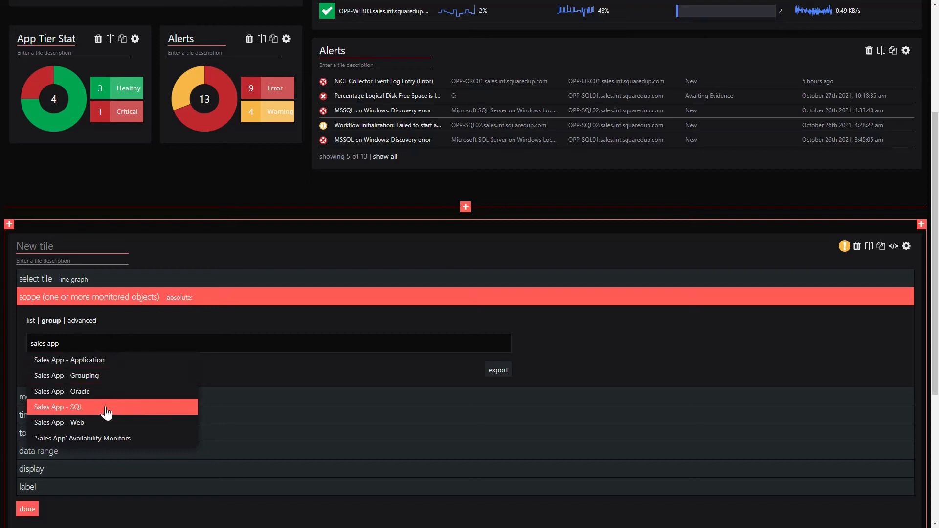
left_click(105, 409)
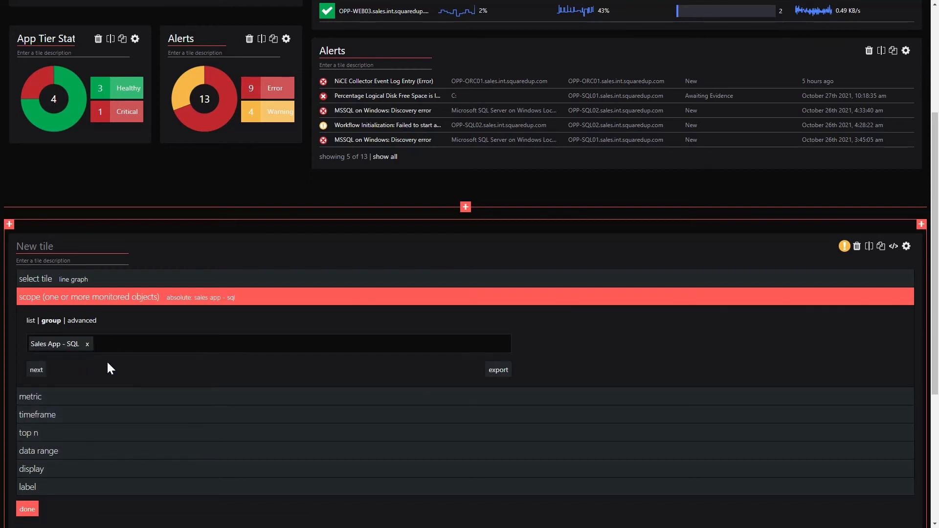
Search the line graph's metrics for "active", choose SQL Database / DB Active Connections and finish configuring the tile.
scroll(107, 360, "down", 2)
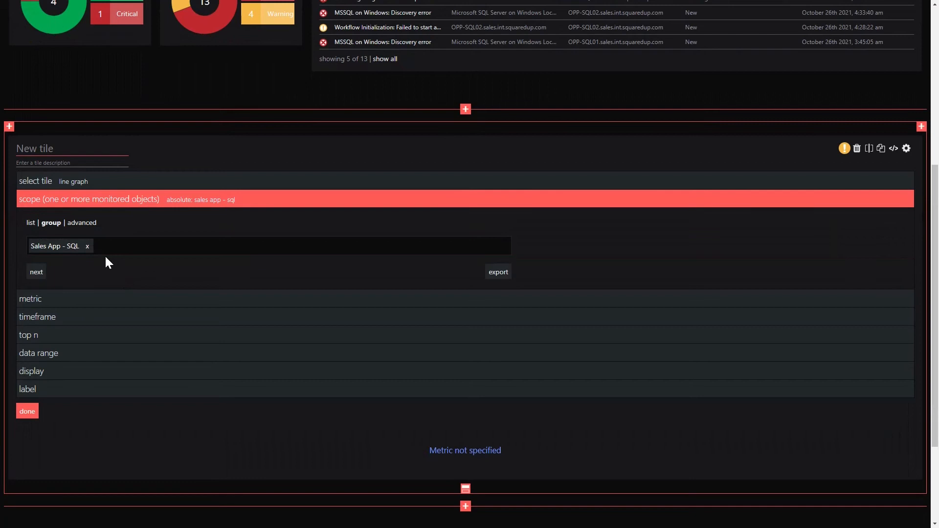
left_click(39, 273)
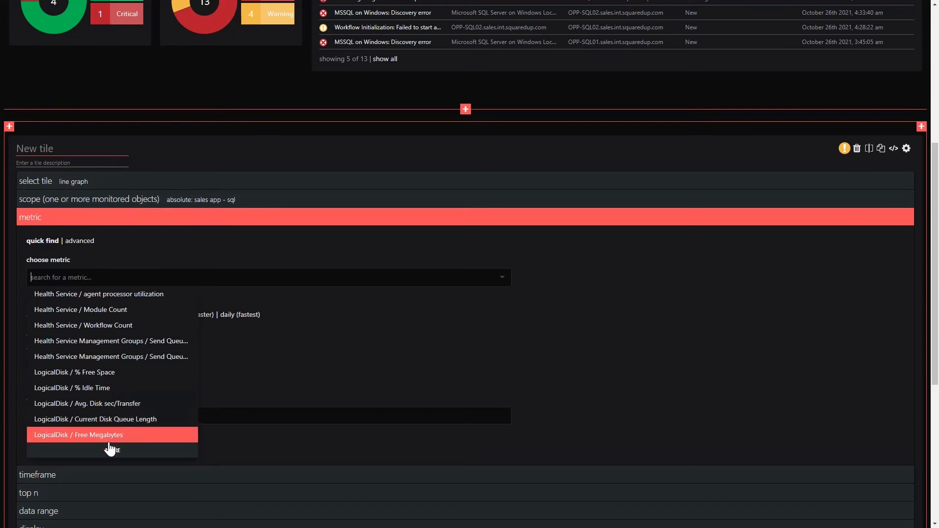
left_click(109, 449)
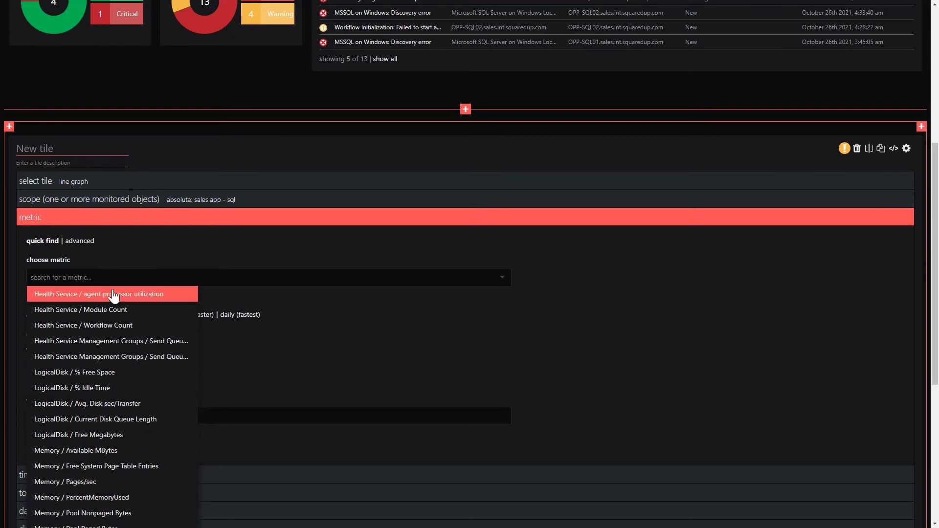
left_click(115, 278)
type("active")
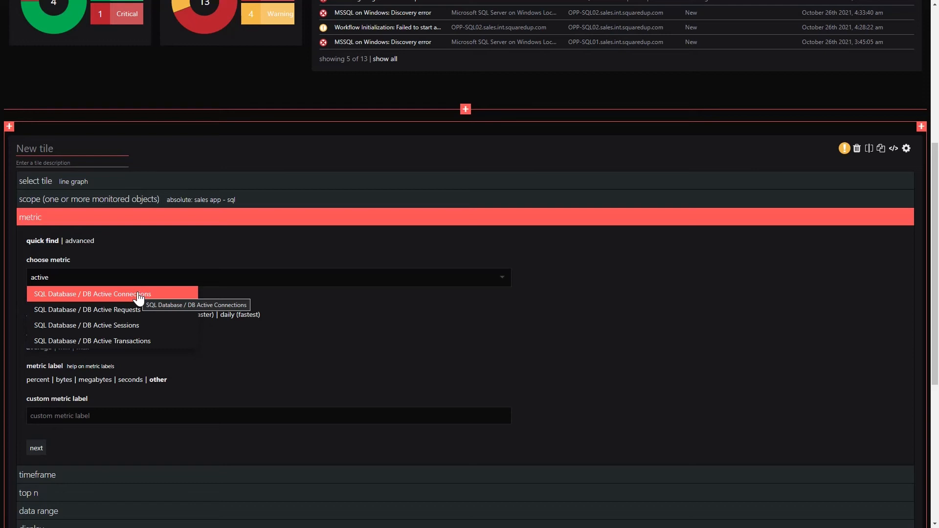
left_click(139, 298)
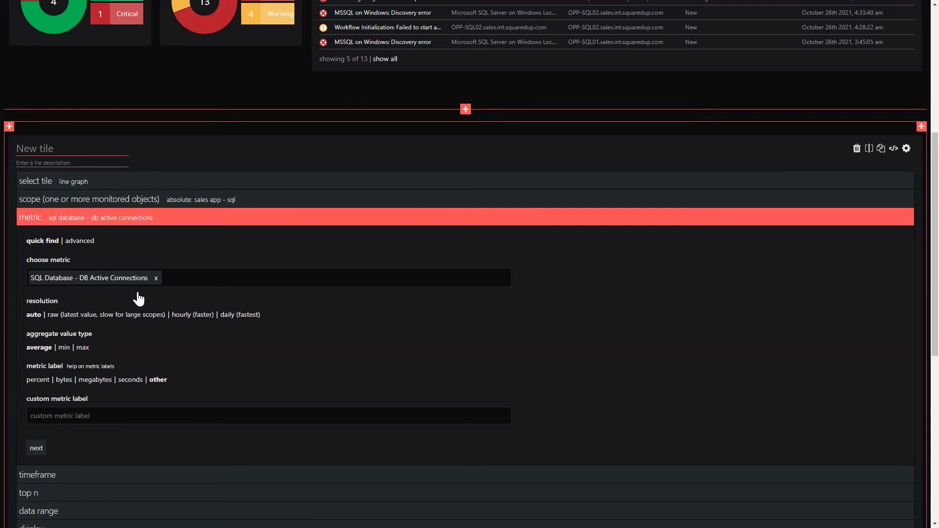
scroll(93, 435, "down", 4)
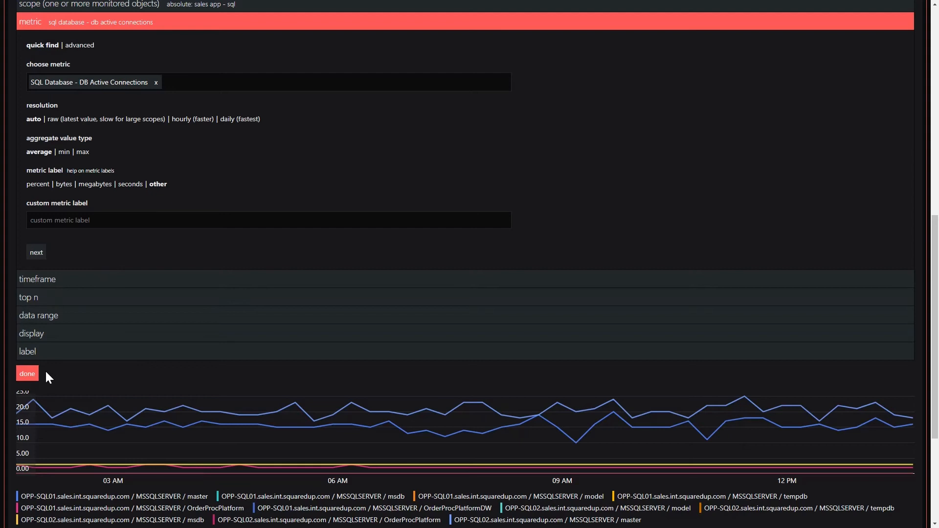
left_click(28, 374)
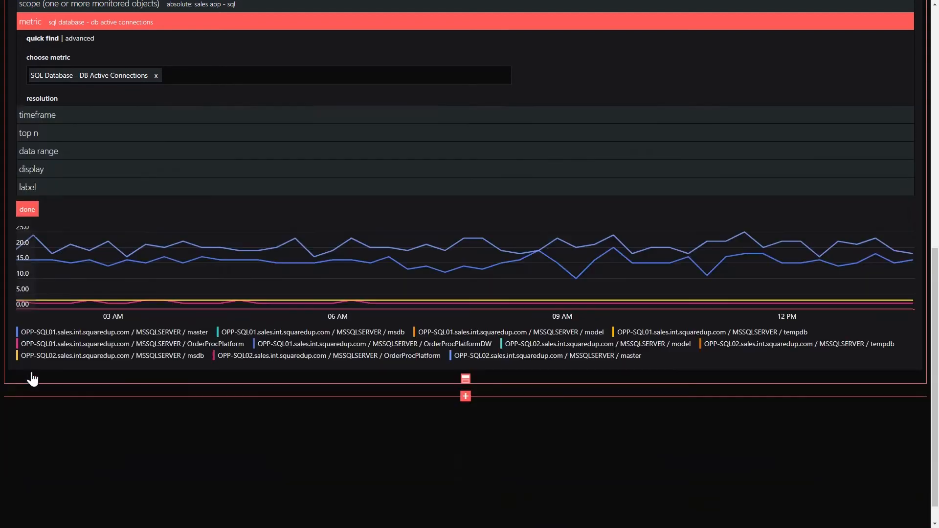
Title the line graph "DB Active Connections" and publish the Sales App dashboard.
type("DB Active")
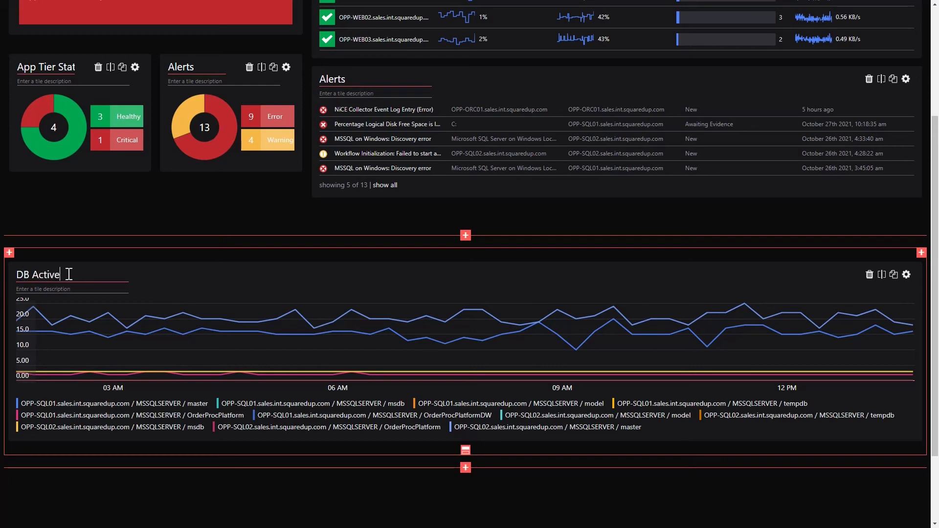
type(" Connections")
scroll(69, 274, "up", 3)
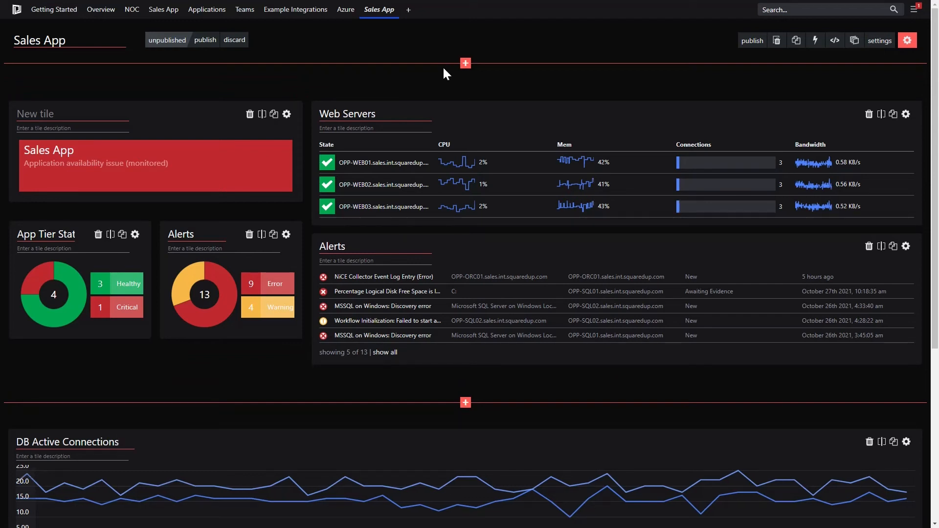
left_click(206, 42)
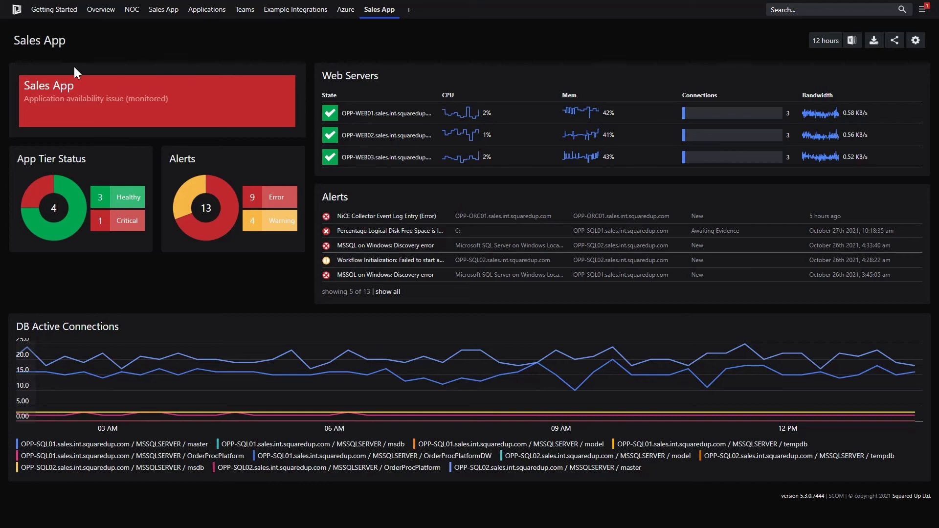
Drill down into the Sales App object and examine its availability tests, Pingdom checks, New Relic charts and response time graph.
left_click(49, 88)
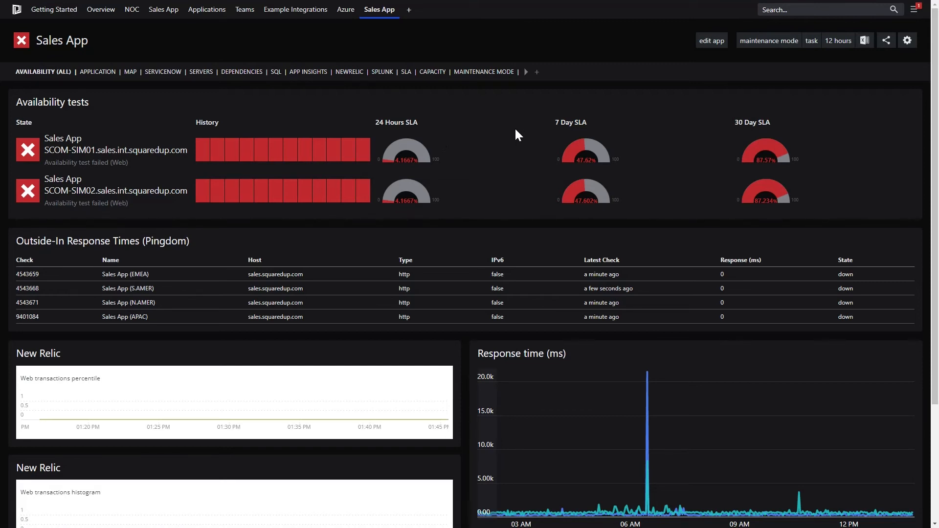
scroll(538, 235, "down", 3)
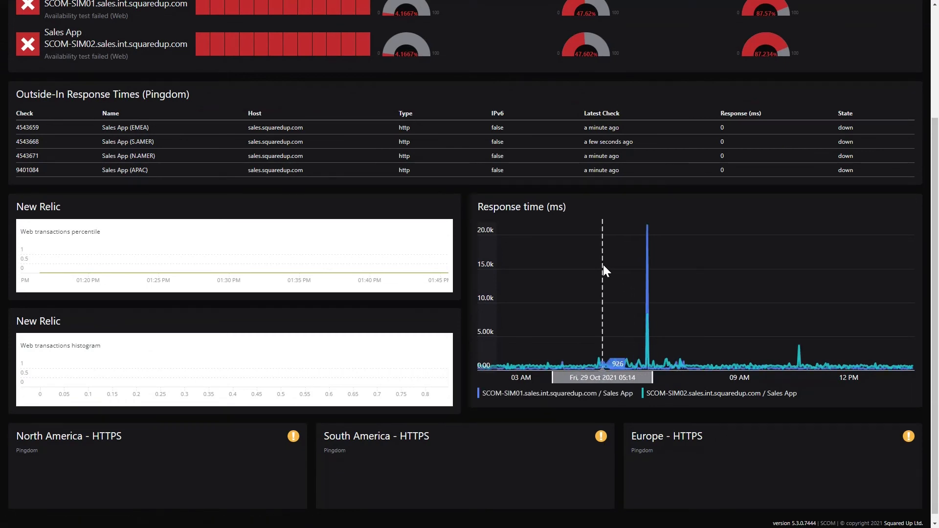
scroll(603, 265, "up", 2)
scroll(604, 265, "up", 1)
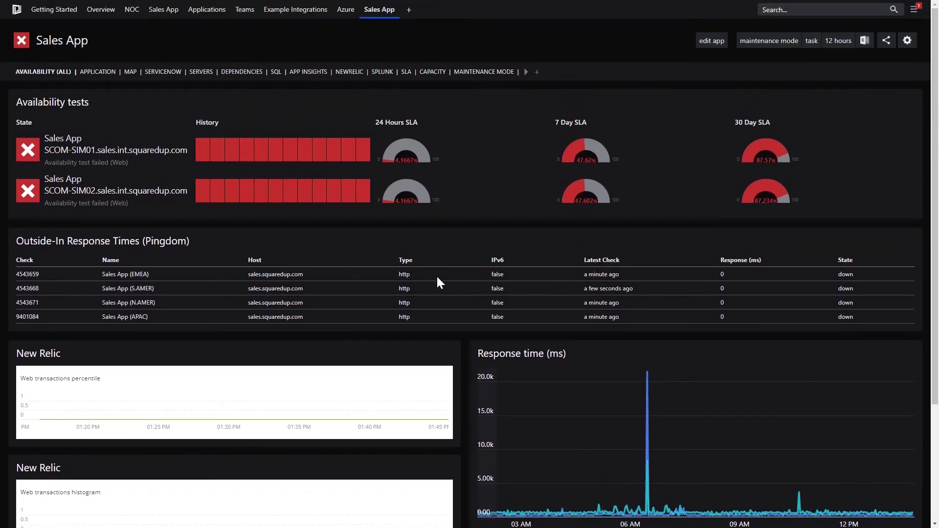
scroll(430, 287, "down", 2)
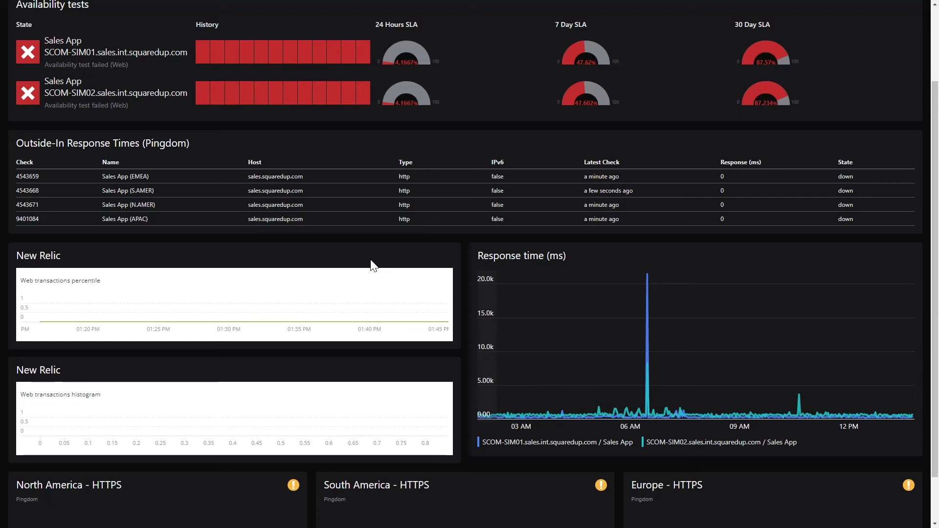
scroll(462, 240, "down", 1)
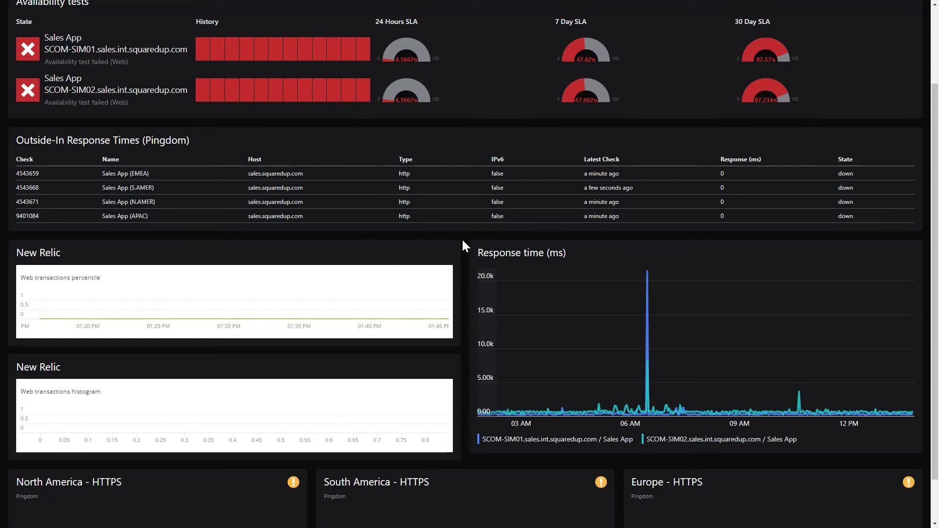
scroll(467, 230, "up", 1)
scroll(469, 233, "up", 2)
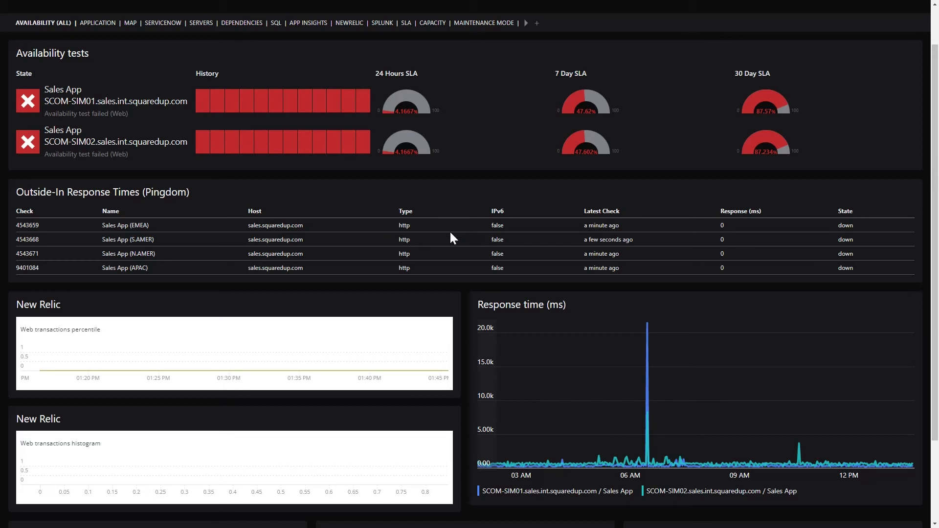
scroll(450, 233, "up", 1)
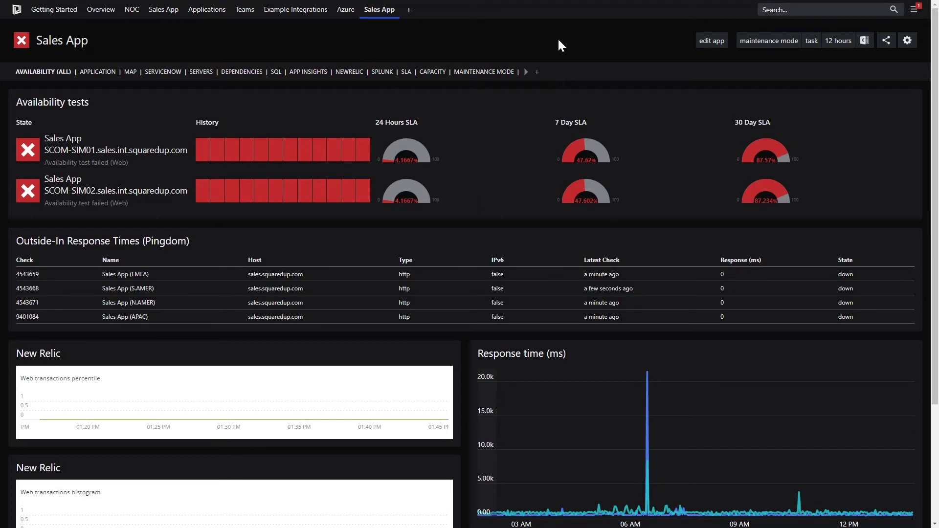
View the Sales App's Application perspective, then its Map perspective with the application map switched to view mode.
left_click(98, 72)
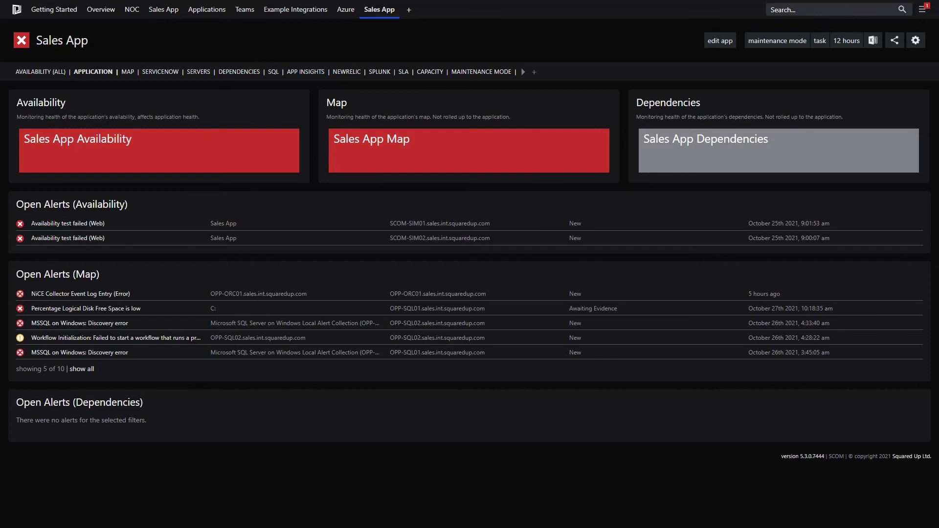
left_click(126, 72)
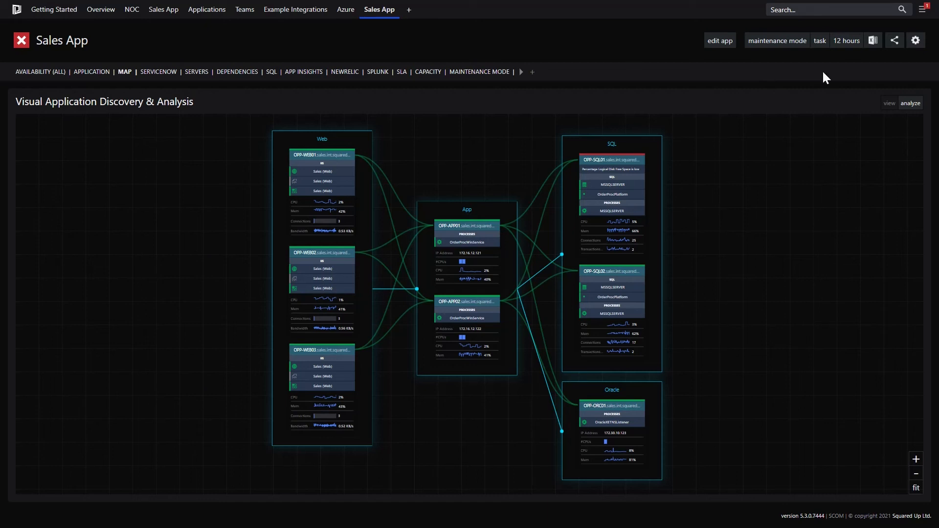
left_click(889, 105)
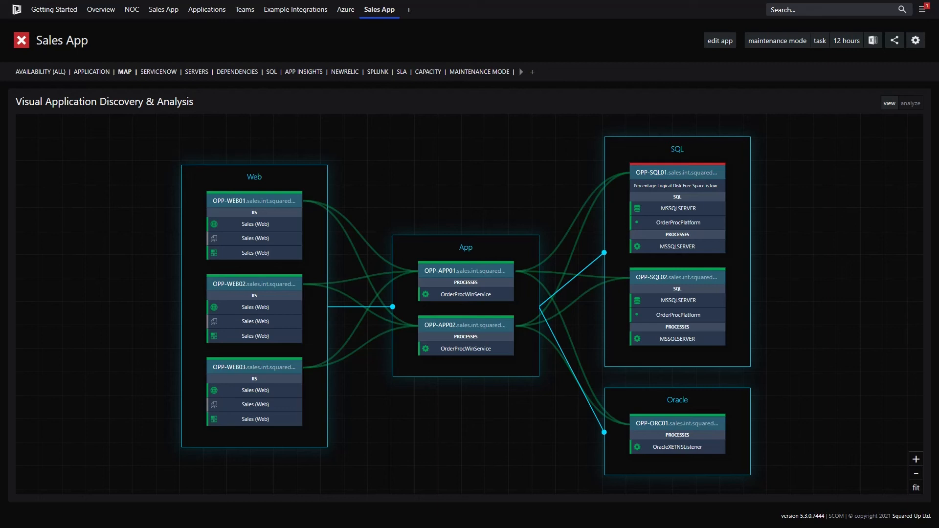
Open the OPP-SQL01 server's VADA perspective from the map and add the OrderProcPlatform component under MSSQLSERVER.
left_click(687, 176)
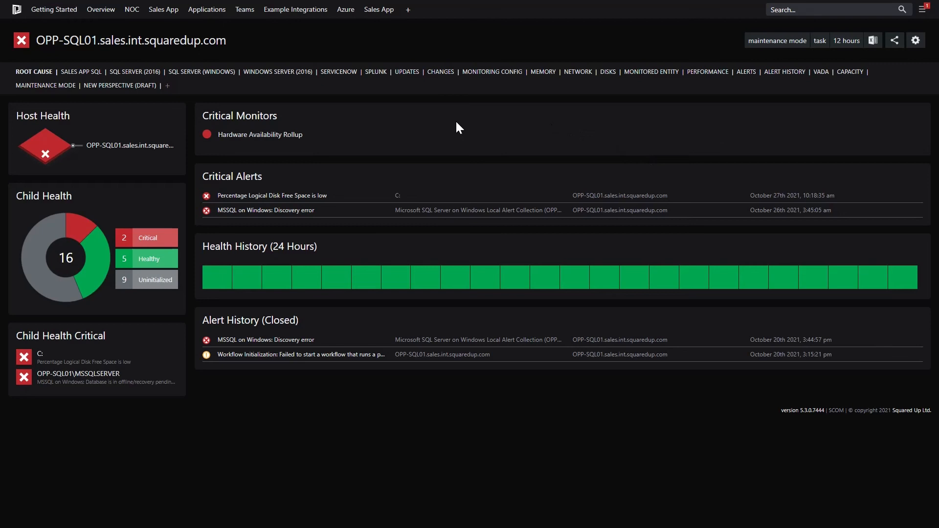
left_click(822, 73)
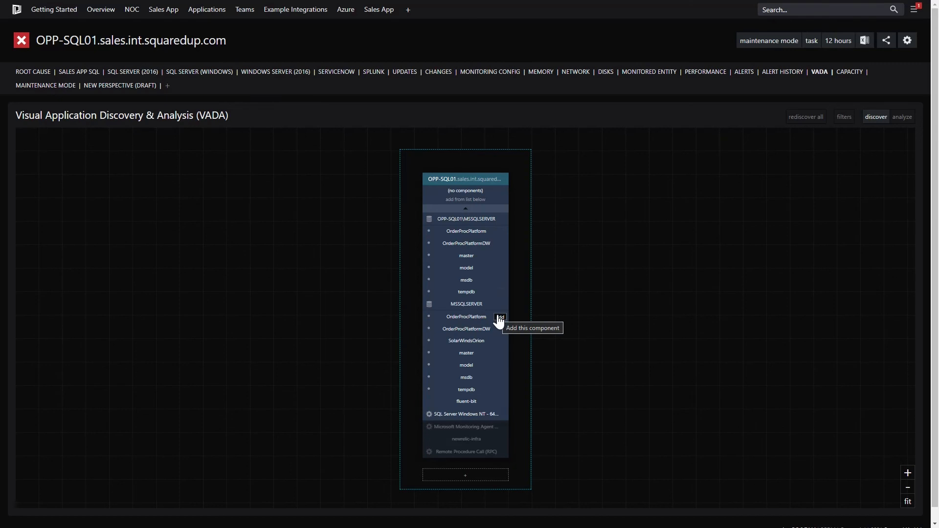
left_click(500, 318)
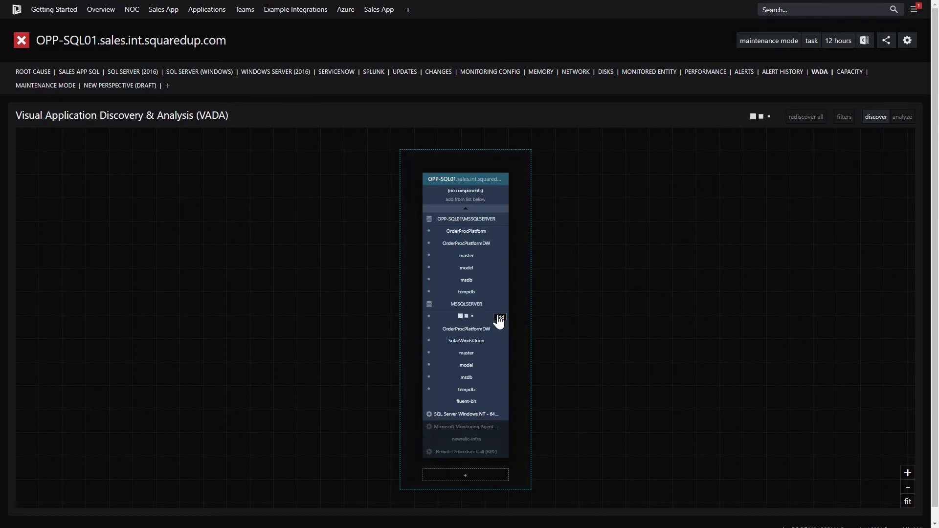
left_click(466, 224)
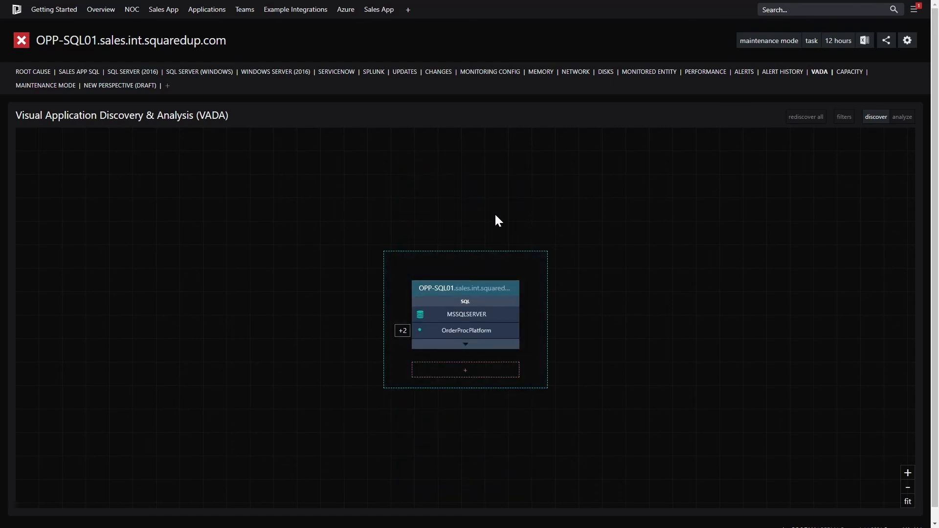
Expand the servers connecting to OrderProcPlatform, discover OPP-APP01's dependencies and reveal the server connecting to its OrderProcWinService process.
left_click(402, 331)
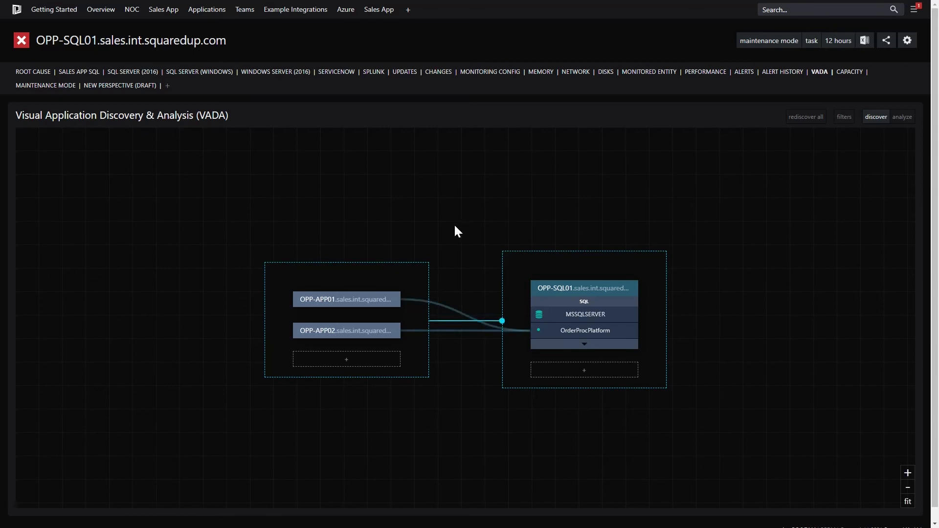
left_click(351, 300)
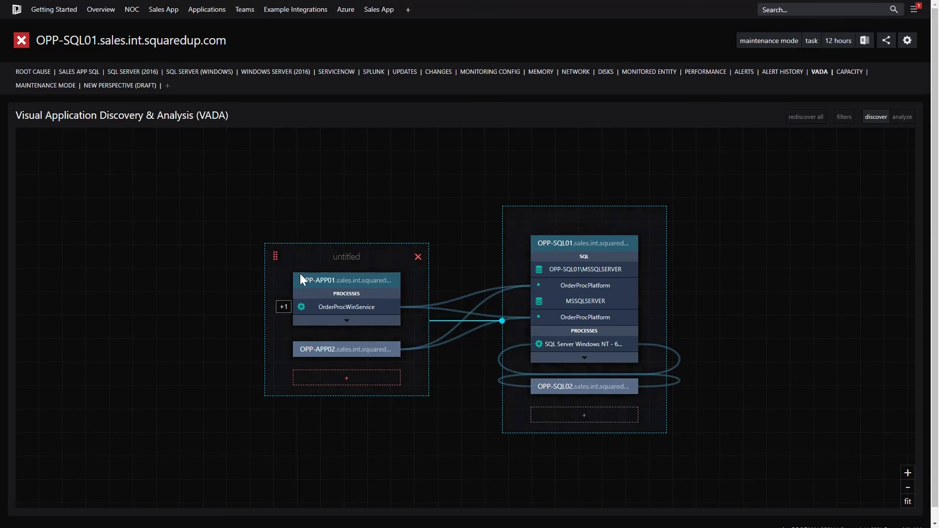
left_click(284, 308)
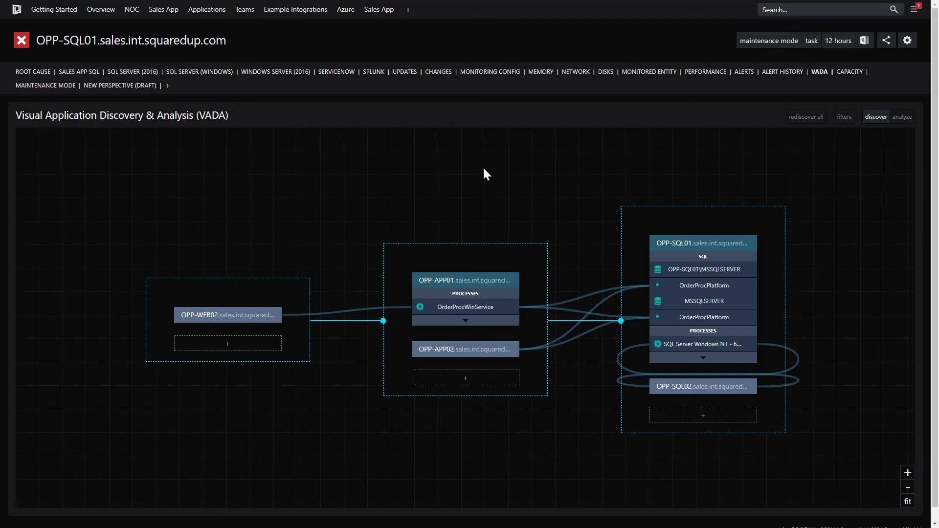
Return to the OPP-SQL01 server's Root Cause perspective.
left_click(37, 72)
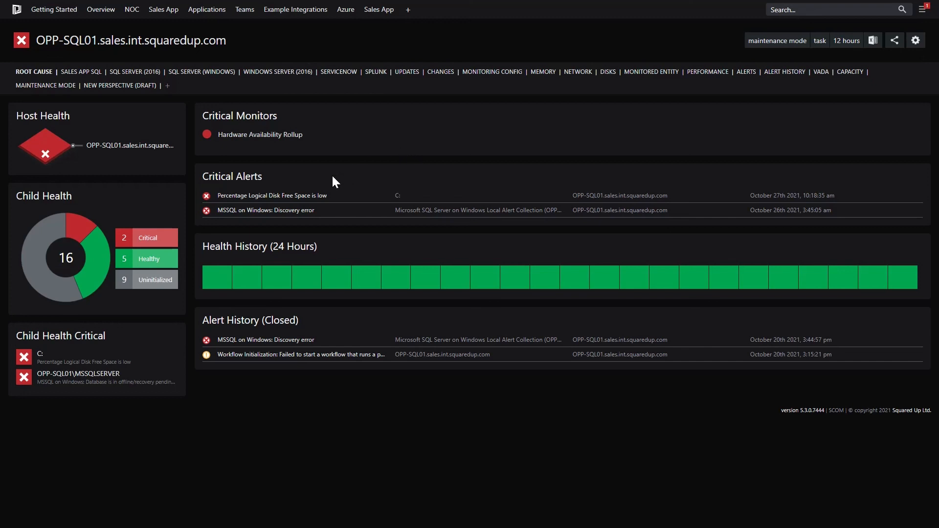
Open the critical Percentage Logical Disk Free Space is low alert and review its description, history, product knowledge and context.
left_click(320, 196)
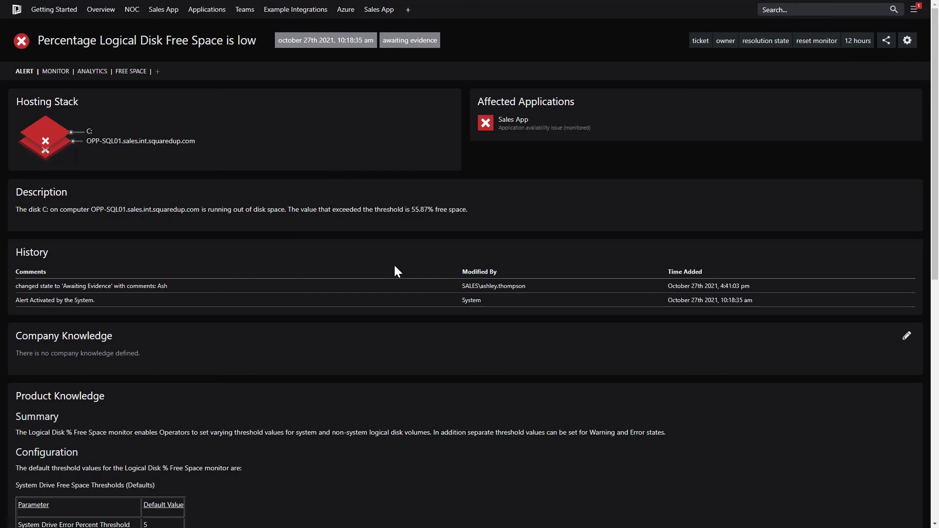
scroll(400, 262, "down", 2)
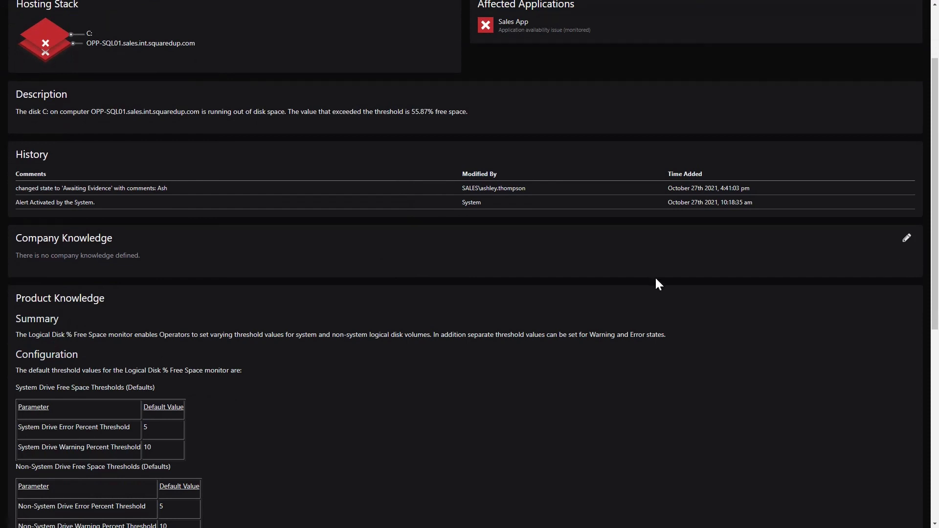
scroll(675, 296, "down", 4)
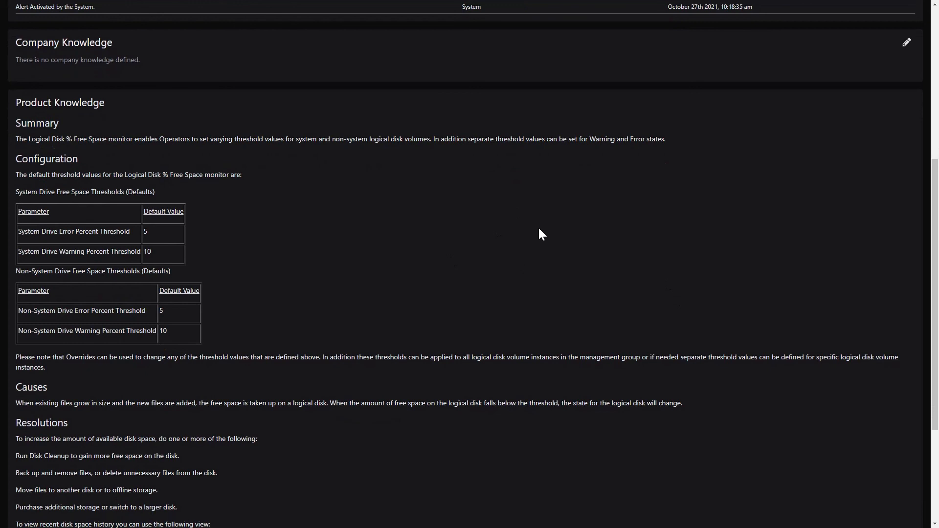
scroll(538, 235, "down", 4)
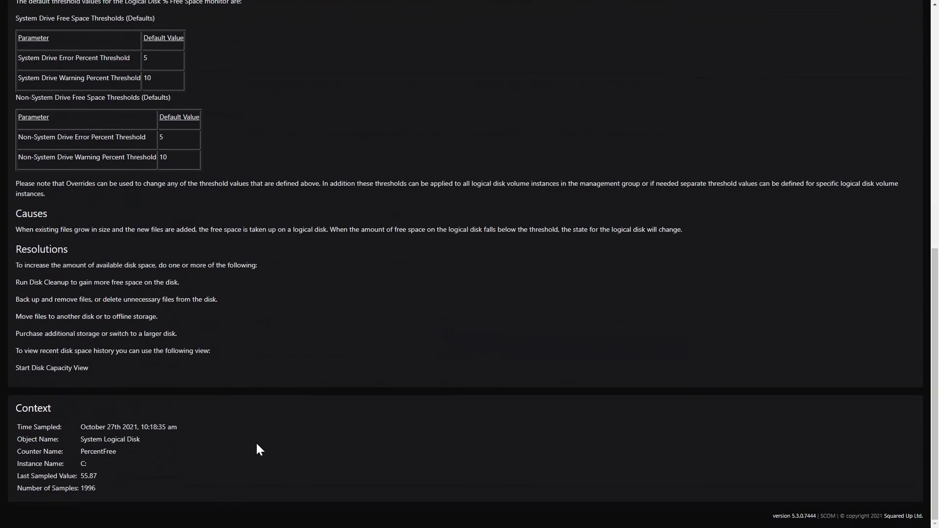
scroll(323, 420, "up", 8)
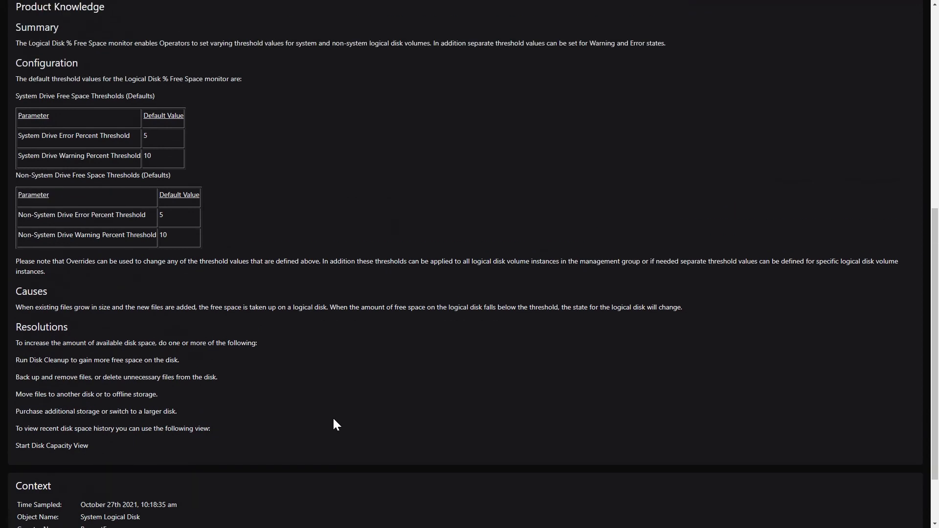
scroll(335, 424, "up", 2)
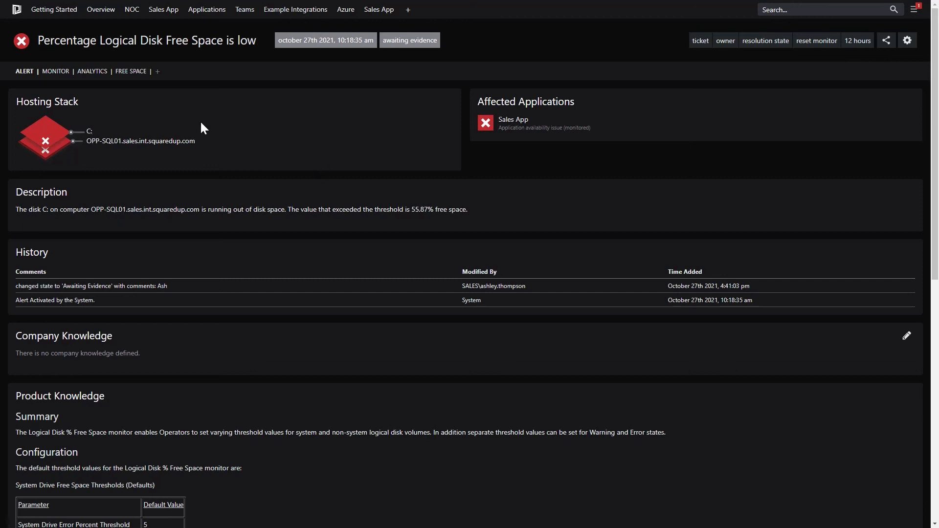
View the alert's Monitor and Analytics perspectives, return to the Alert perspective, and bring up its Free Space perspective.
left_click(57, 74)
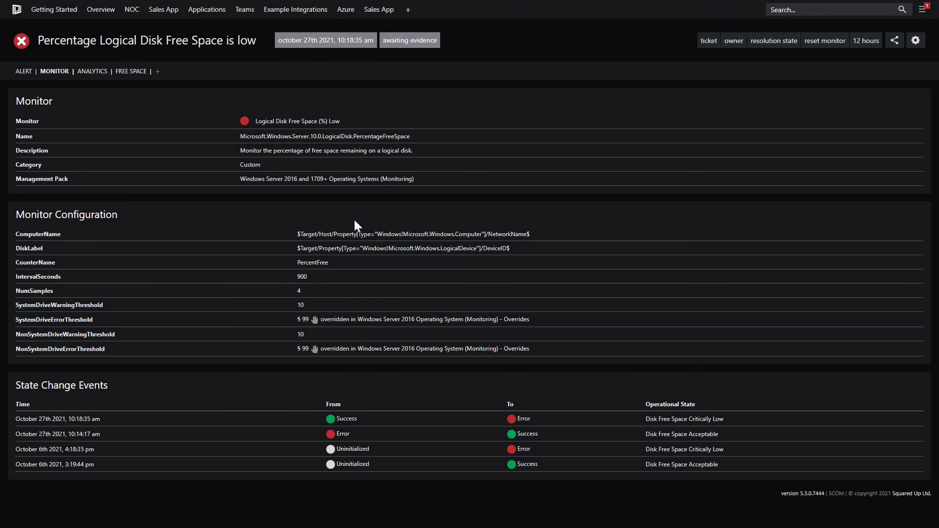
left_click(92, 74)
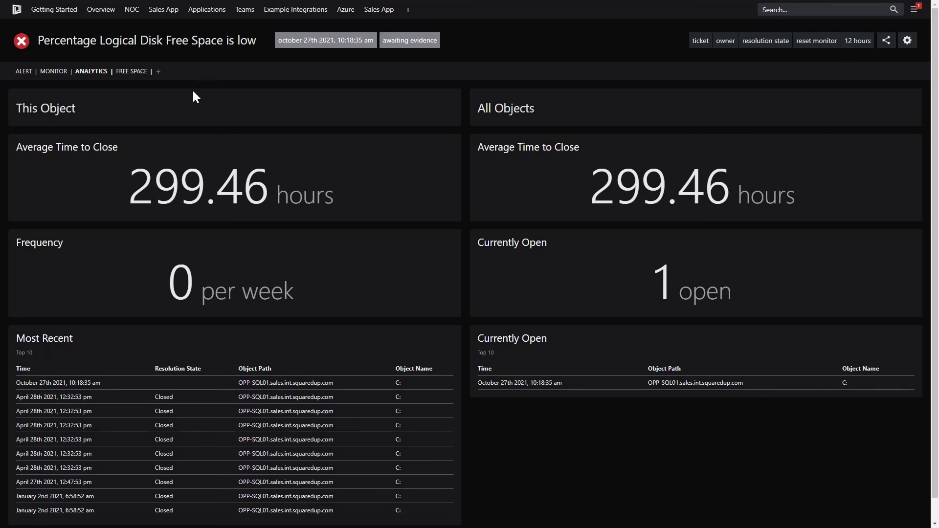
left_click(24, 72)
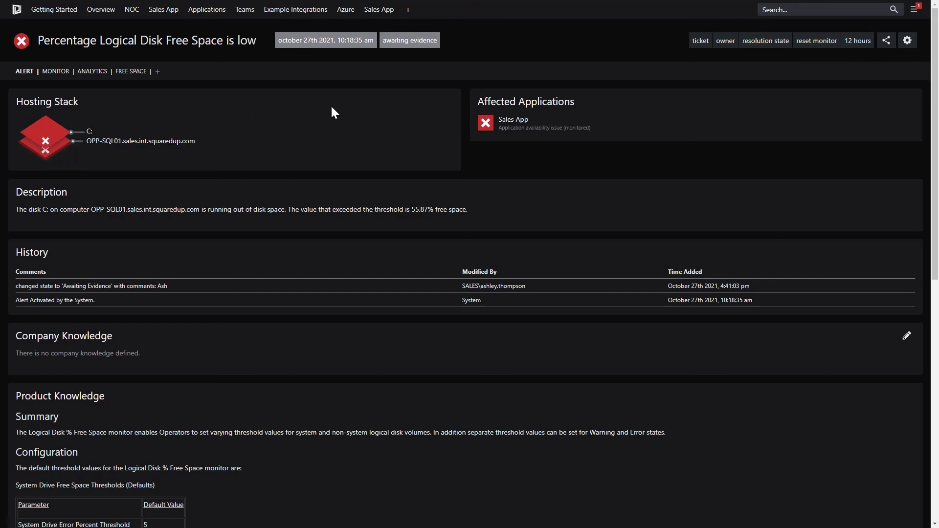
left_click(133, 72)
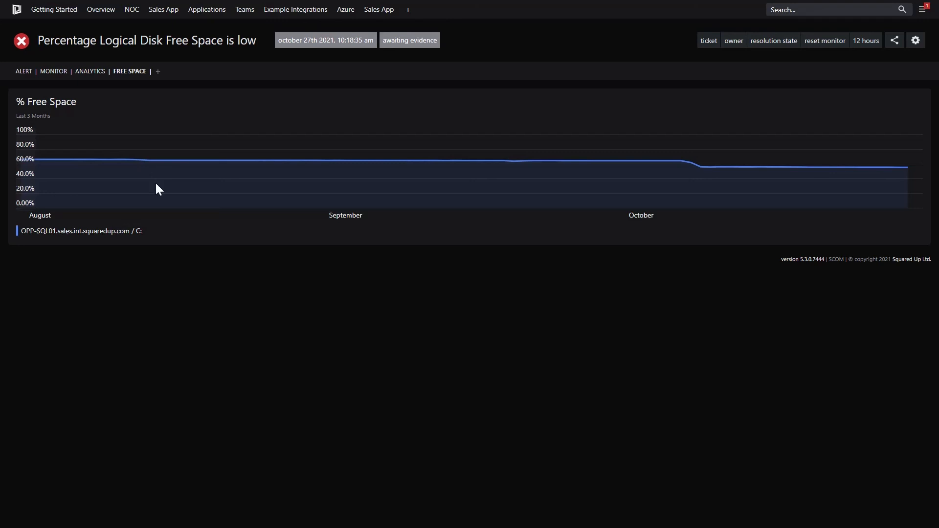
Open the C: drive's % Free Space graph in detail, view its 12-month and full history, and set the timeframe to 6 months.
left_click(358, 177)
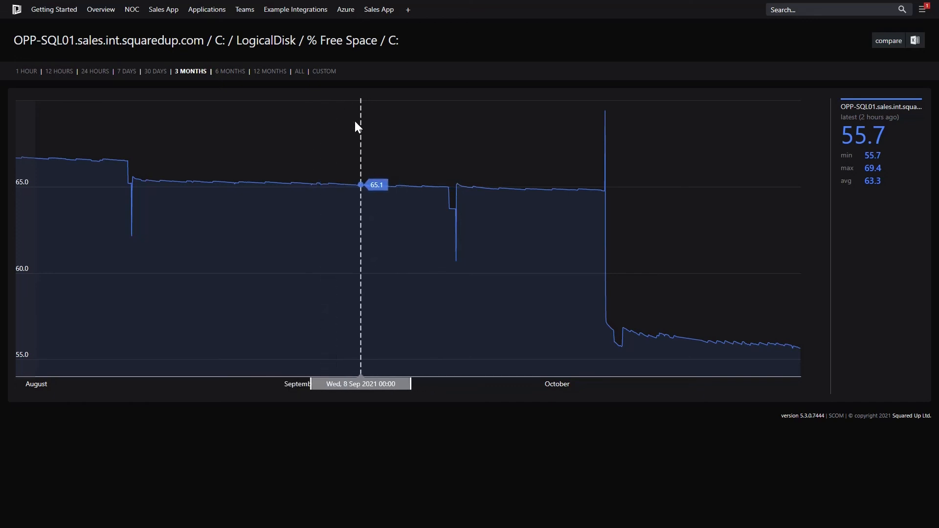
left_click(224, 74)
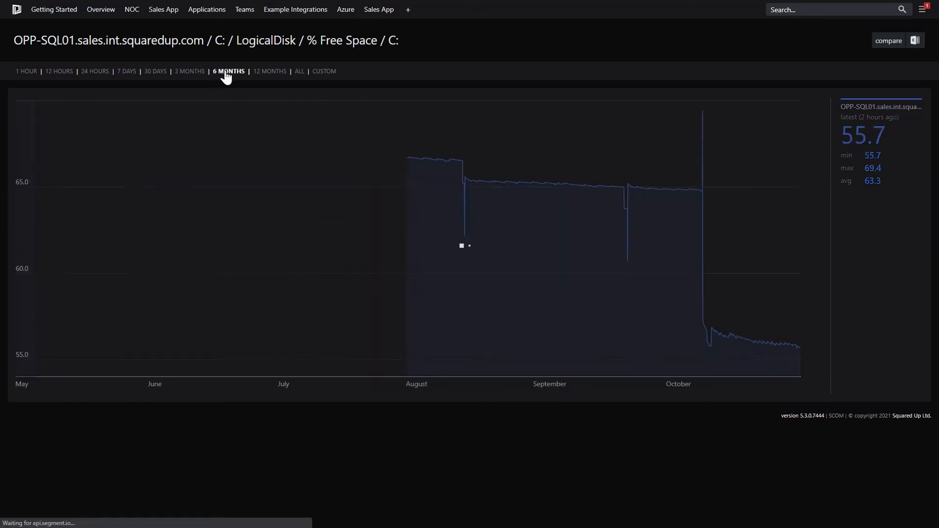
left_click(268, 73)
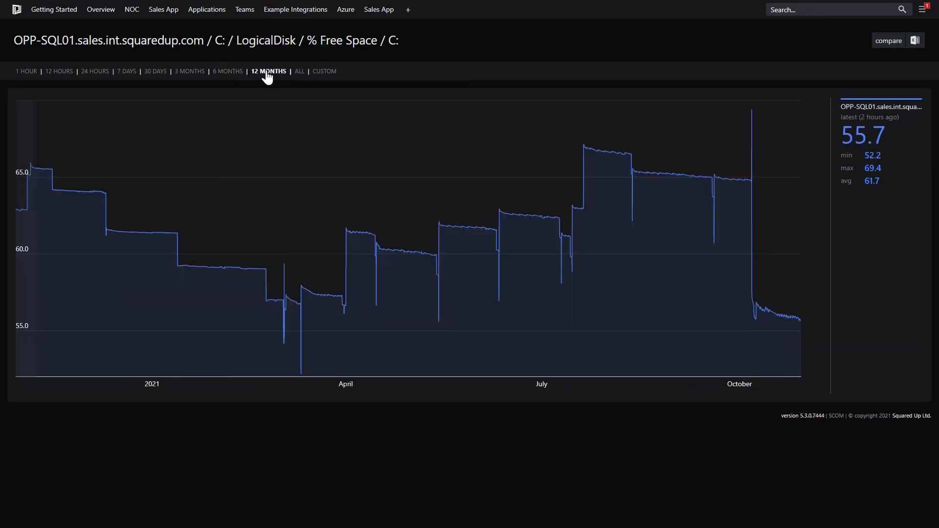
left_click(300, 73)
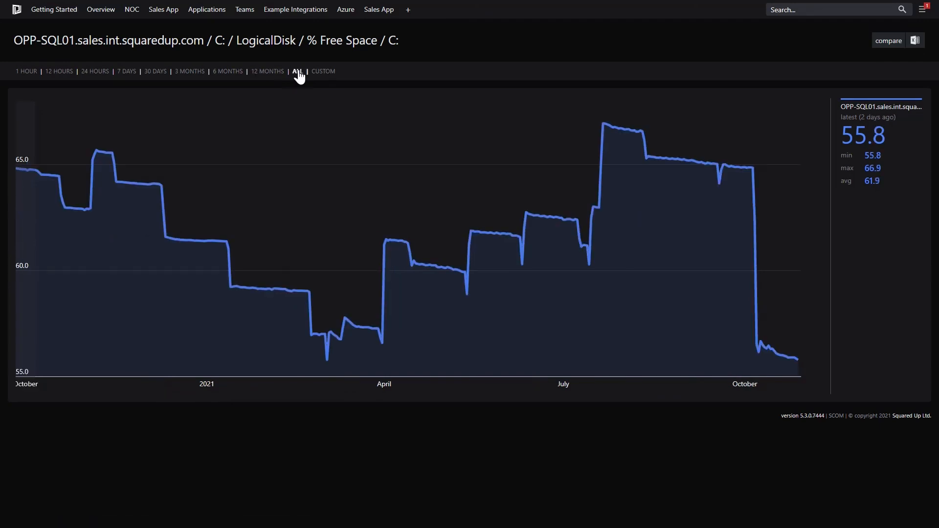
left_click(272, 79)
left_click(235, 78)
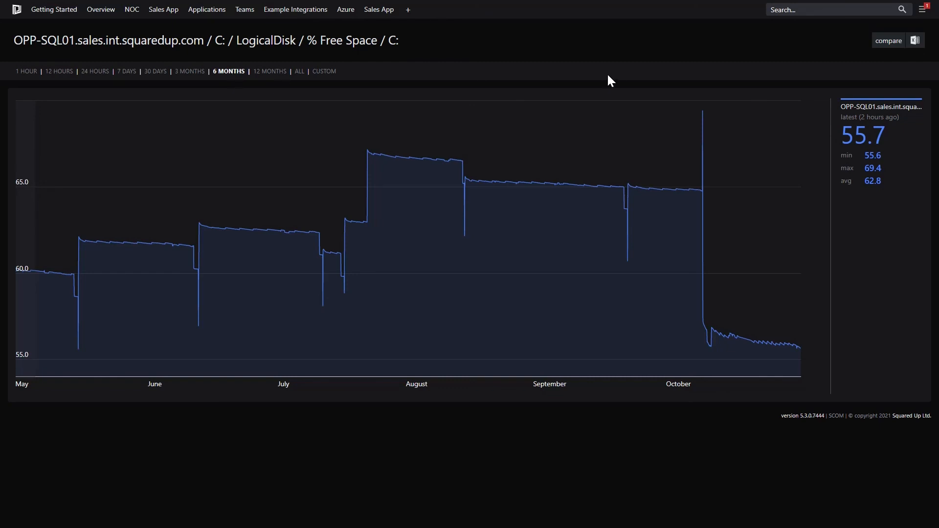
Compare the graph with OPP-SQL02.sales.int.squaredup.com, found by searching the object list for "sql", and close the compare settings.
left_click(888, 40)
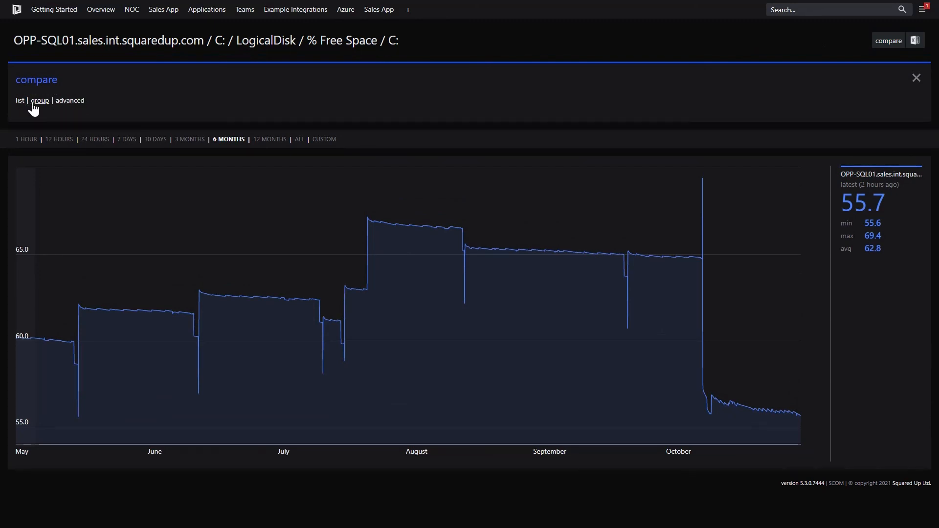
left_click(18, 104)
left_click(77, 119)
type("sql")
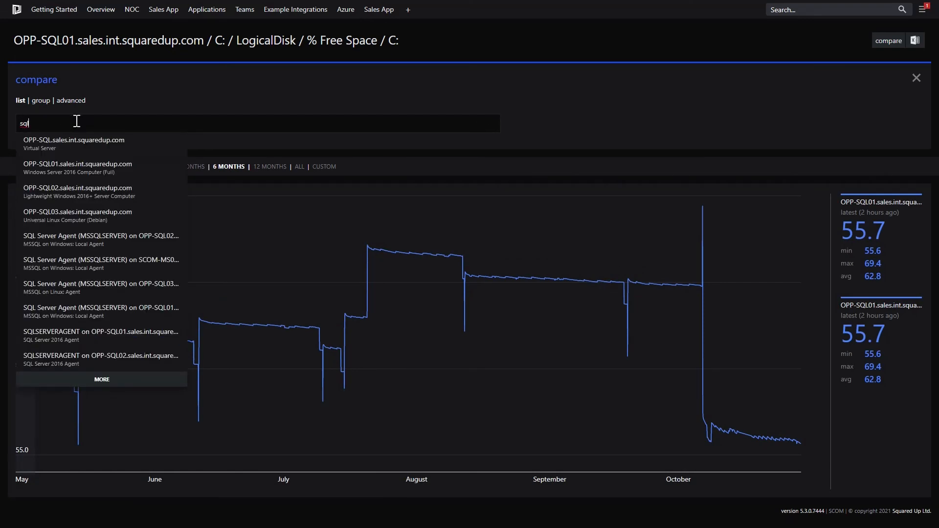
left_click(96, 191)
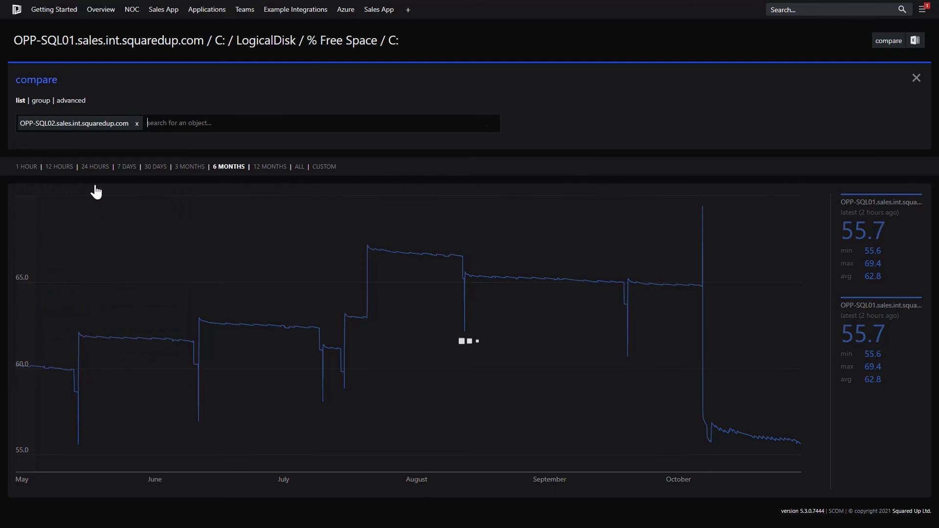
left_click(916, 78)
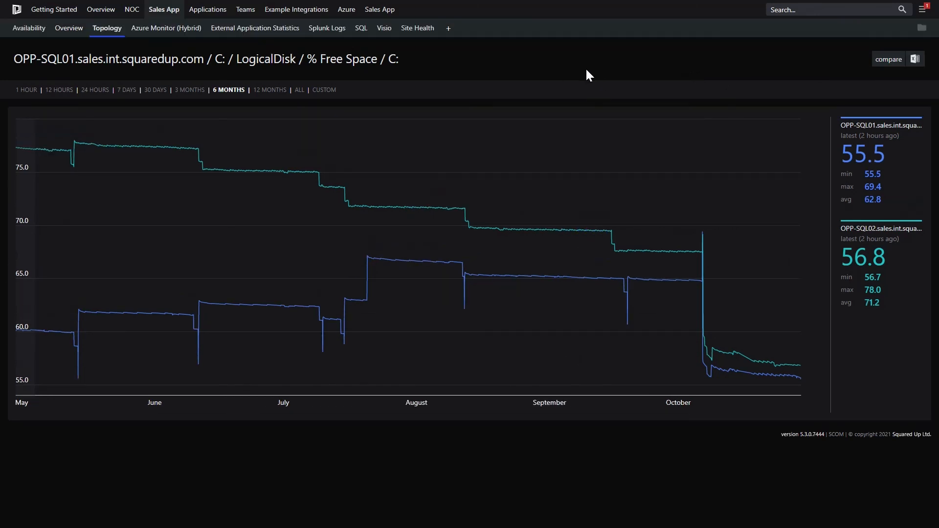
Go to the Sales App's Topology dashboard.
mouse_move(164, 9)
left_click(161, 65)
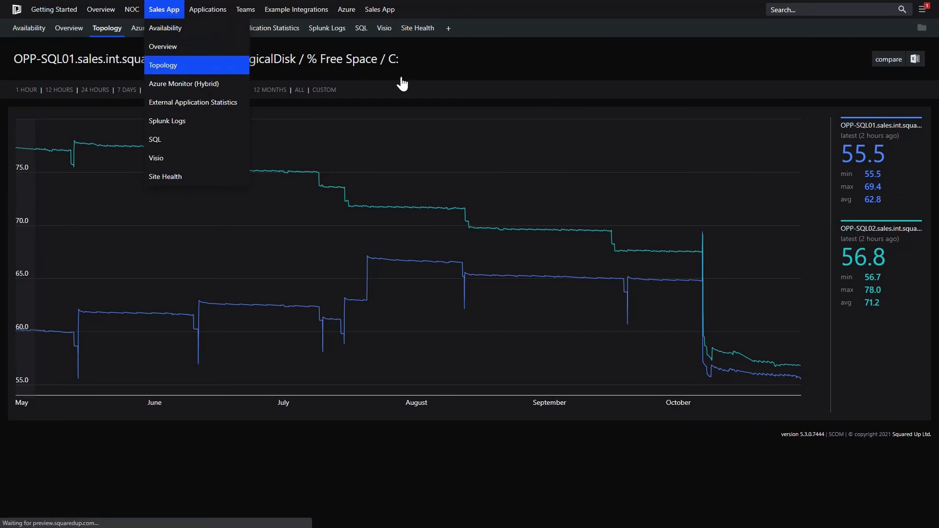